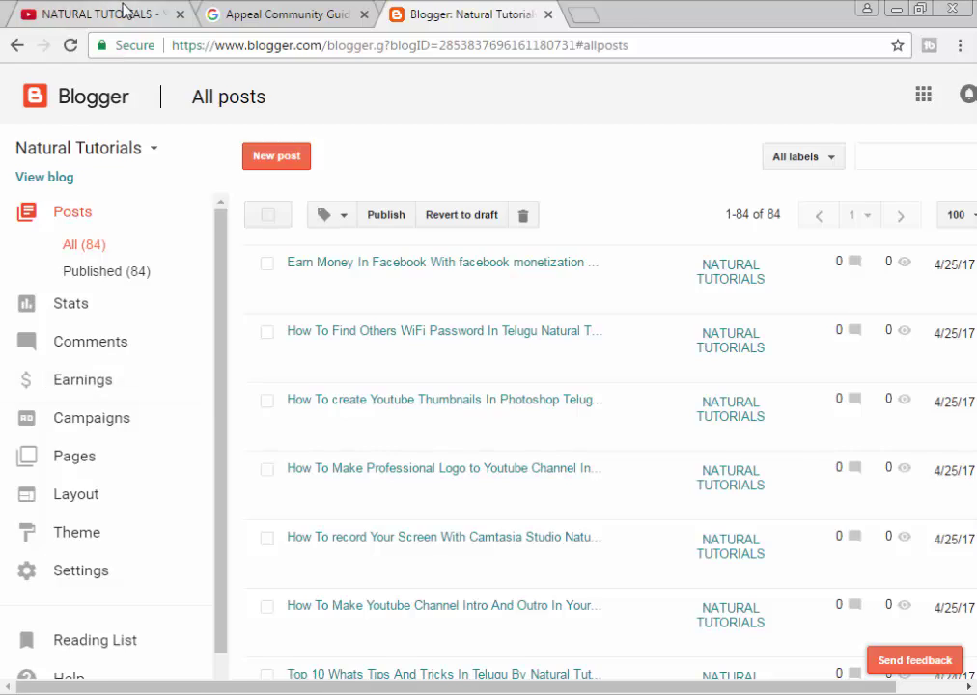
# Step: Close the existing Blogger tab and open blogger.com in a new browser tab
pyautogui.click(121, 15)
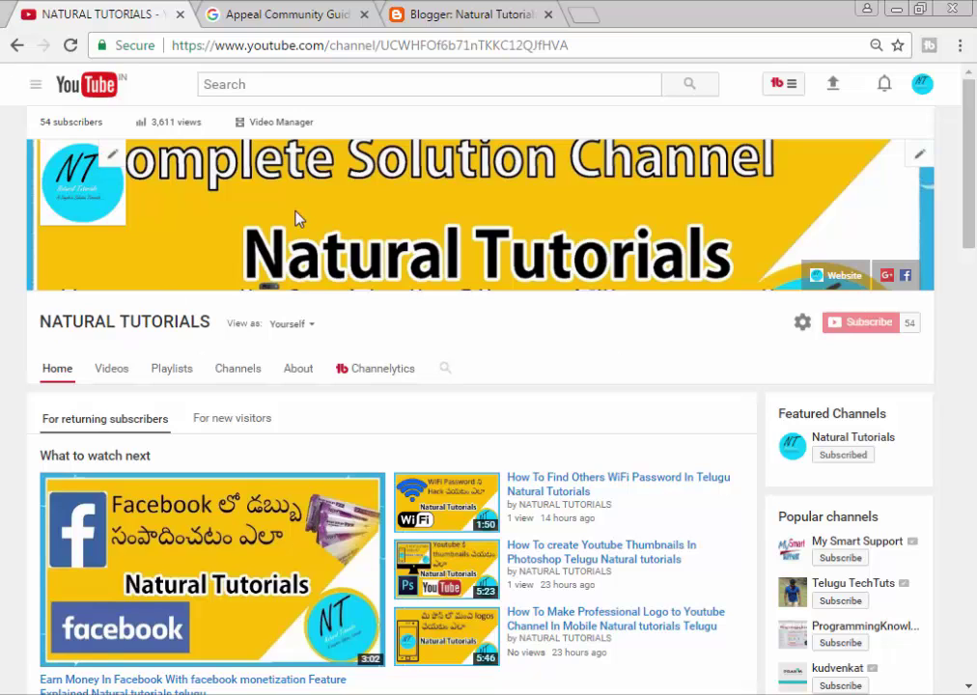
pyautogui.click(547, 14)
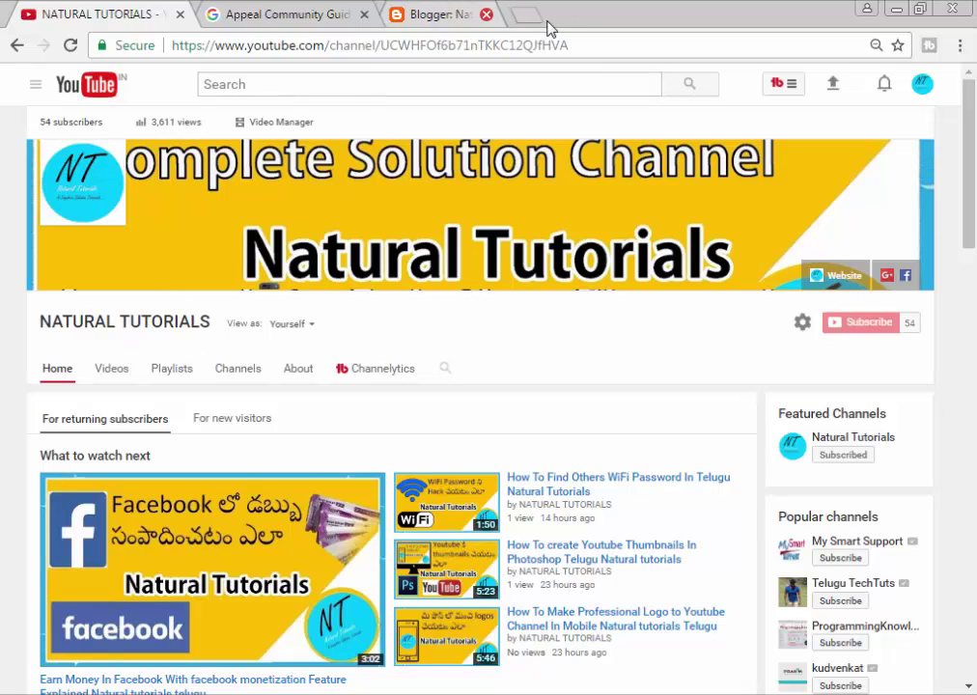
pyautogui.click(404, 17)
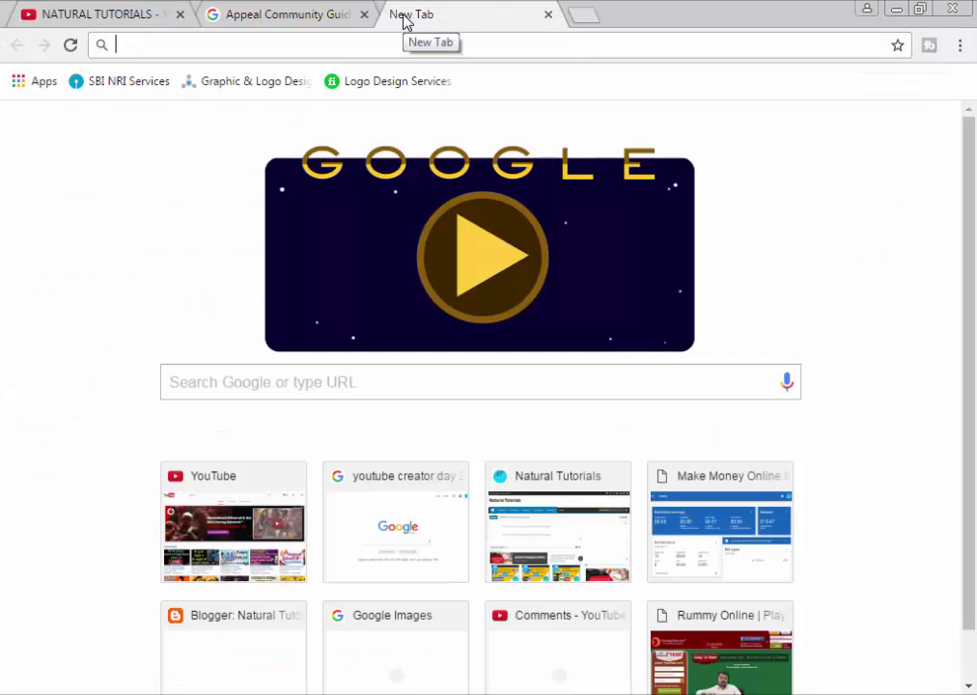
pyautogui.write('blogger.com')
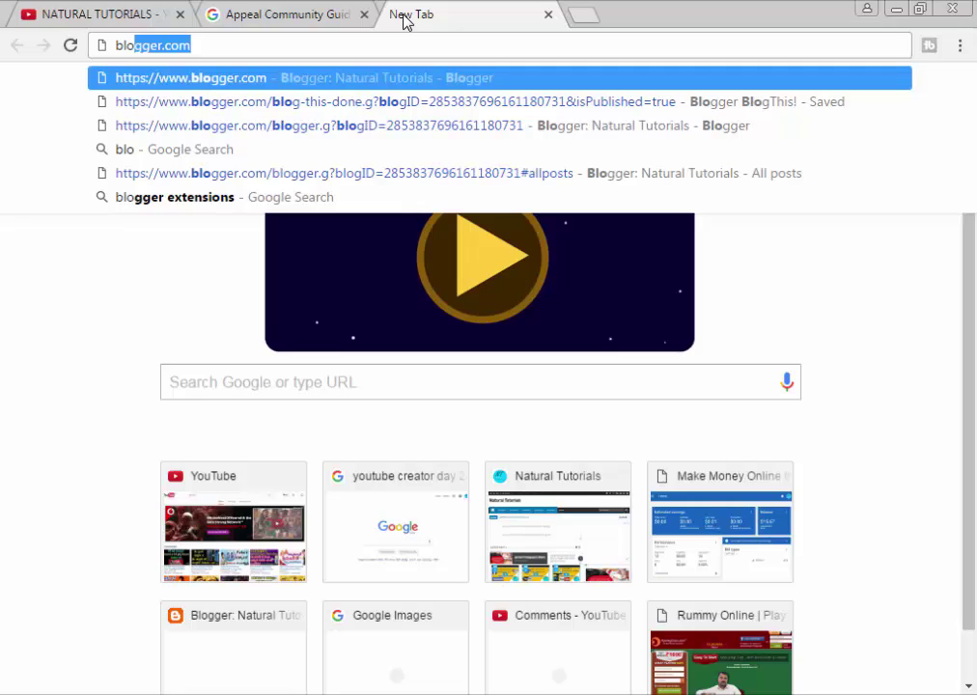
pyautogui.press('Right')
pyautogui.press('Return')
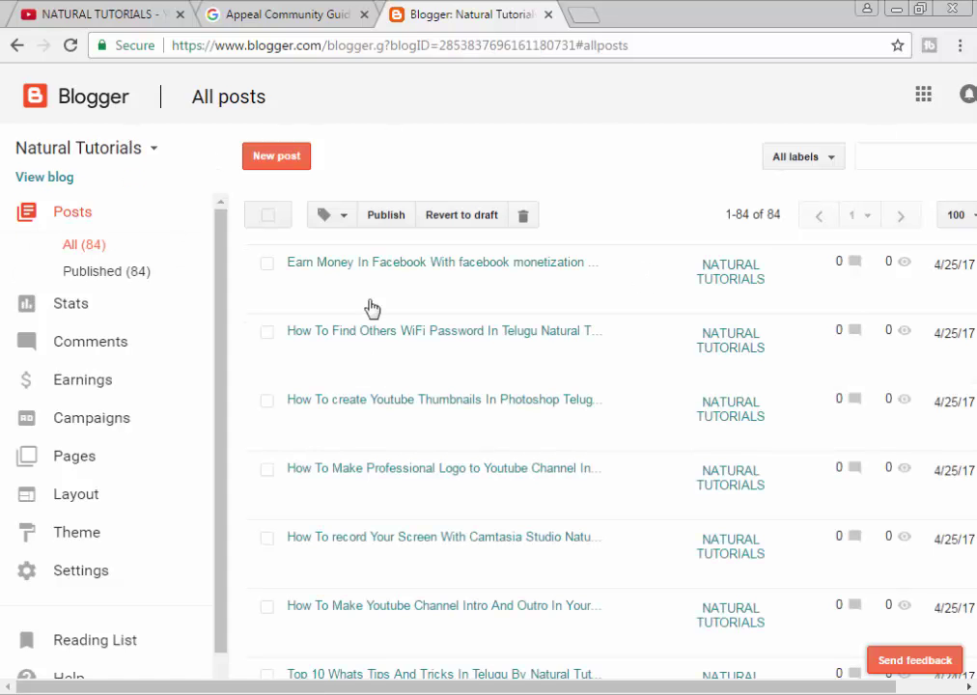
pyautogui.moveTo(486, 688); pyautogui.dragTo(199, 688)
pyautogui.click(591, 16)
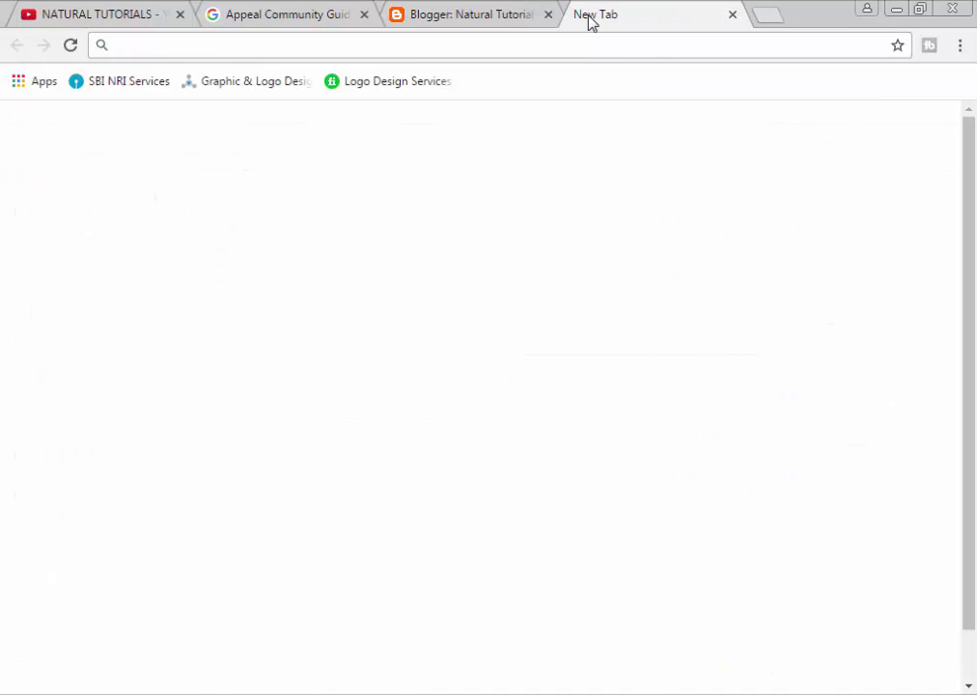
pyautogui.write('na')
pyautogui.press('Return')
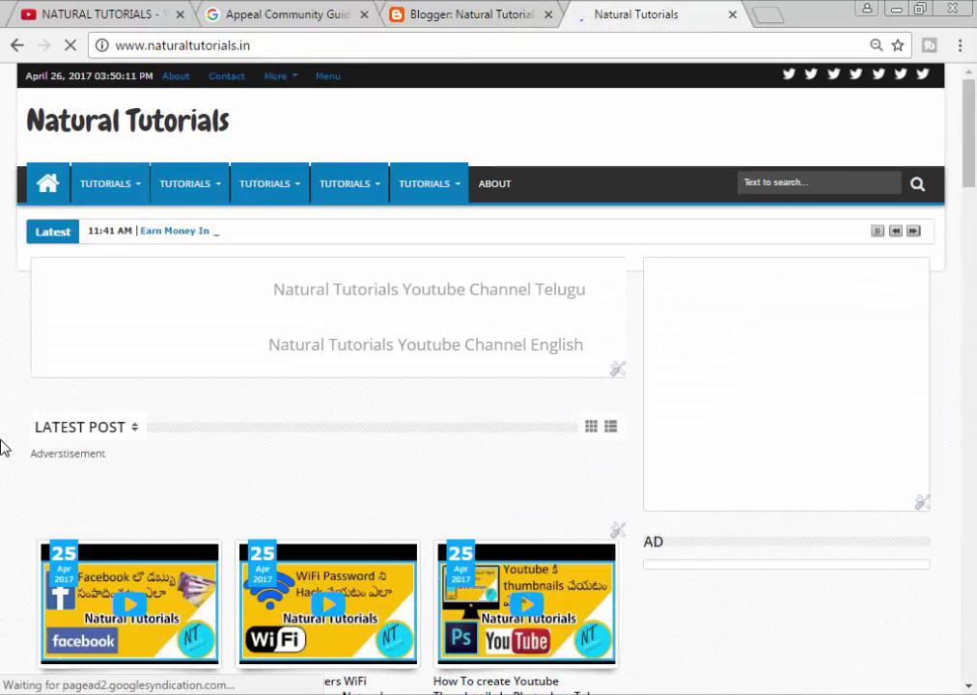
pyautogui.scroll(-4, 5, 447)
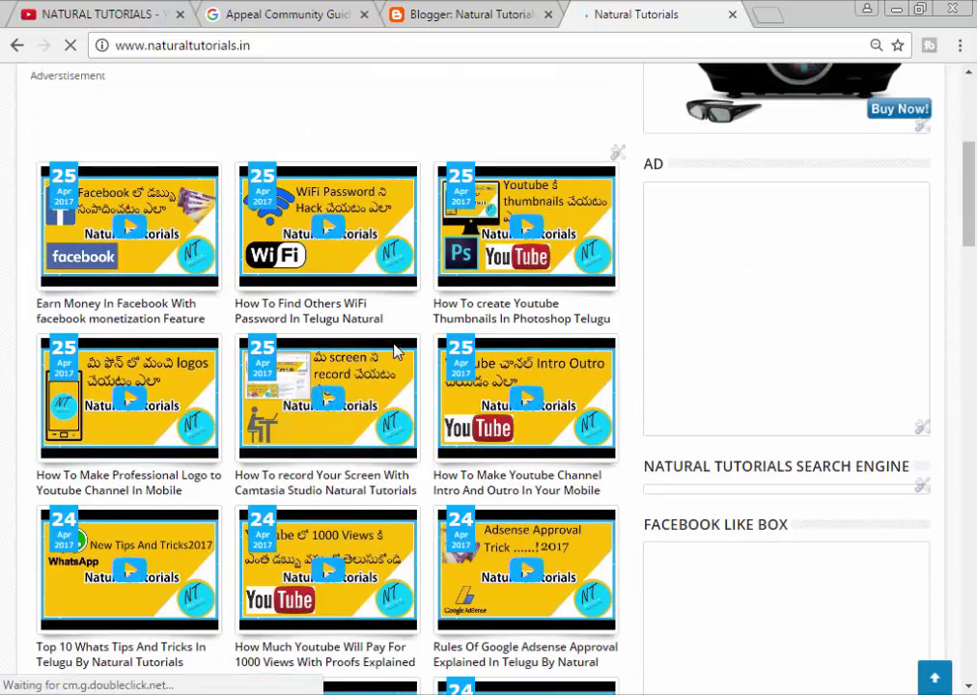
pyautogui.scroll(4, 4, 371)
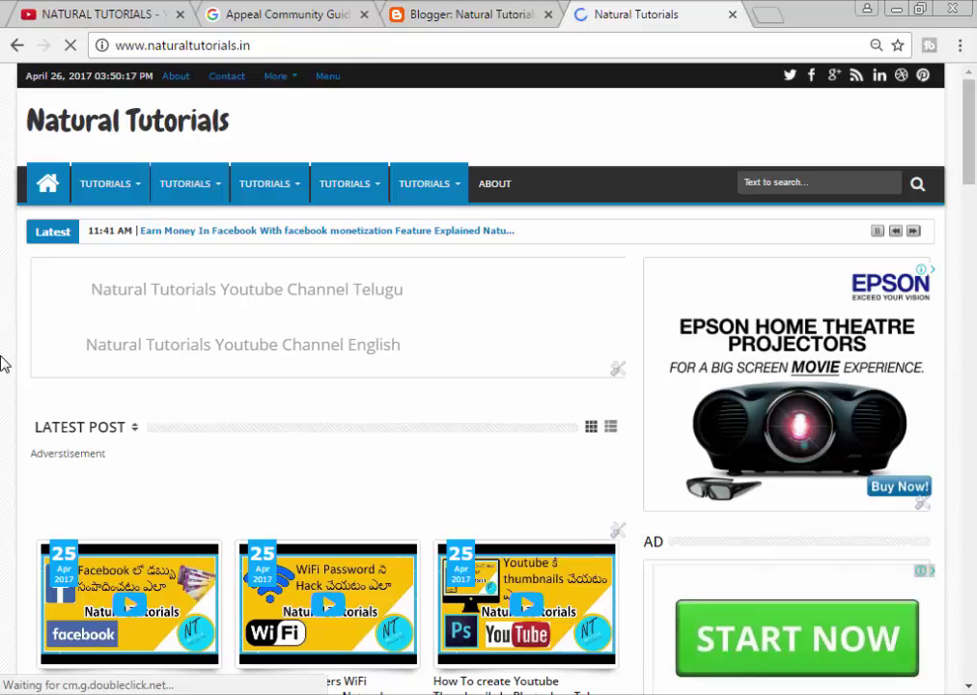
pyautogui.scroll(-4, 5, 364)
pyautogui.scroll(-3, 4, 364)
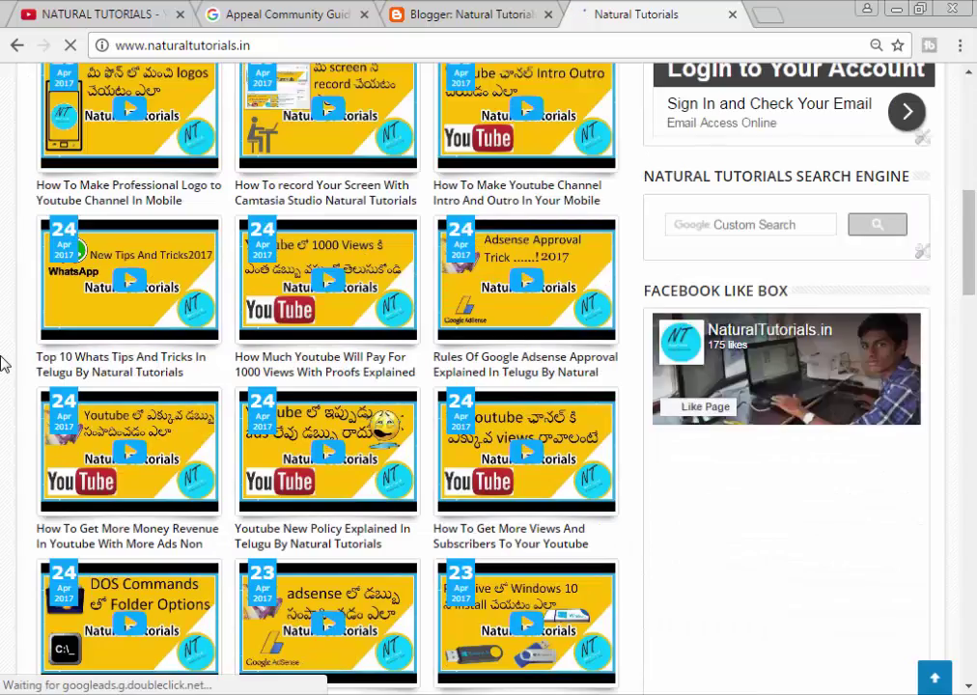
pyautogui.scroll(-5, 5, 364)
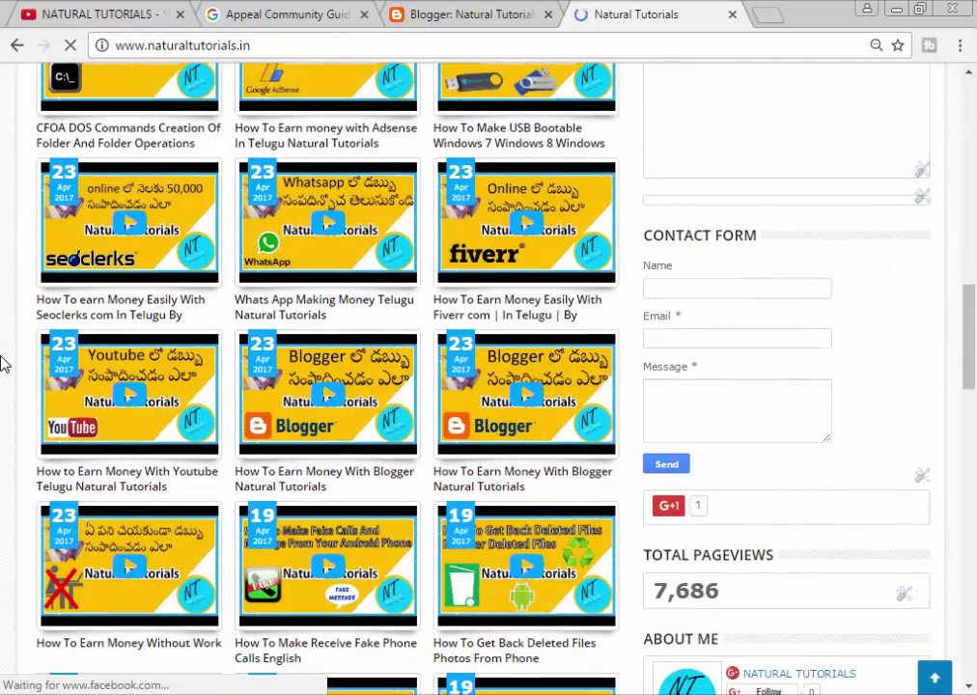
pyautogui.scroll(12, 4, 364)
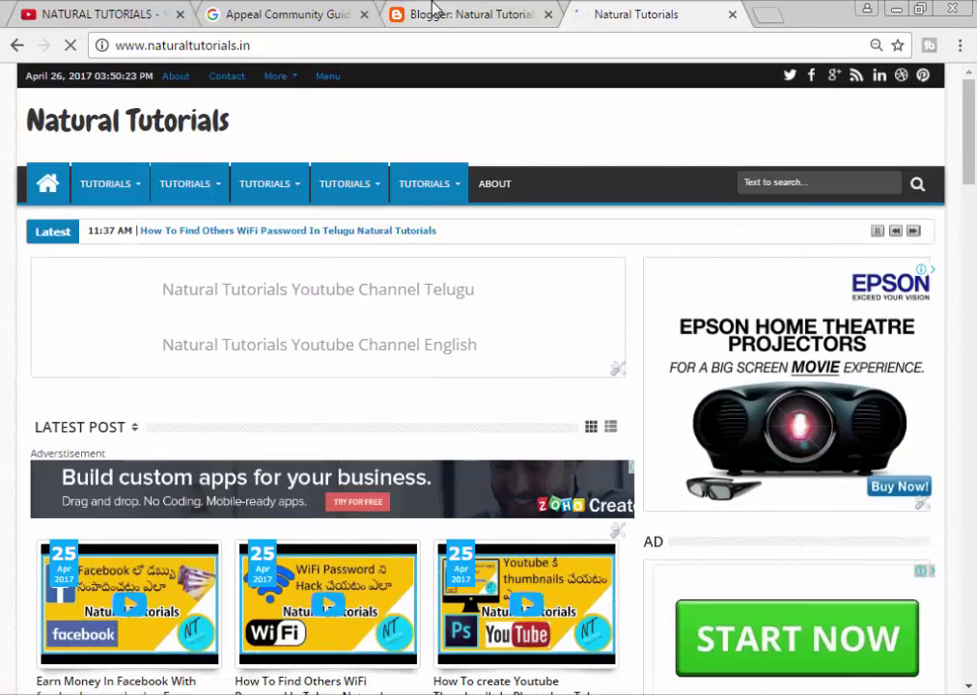
# Step: Return to the Blogger dashboard and start a new blog titled "Apple Photography"
pyautogui.click(439, 12)
pyautogui.click(98, 162)
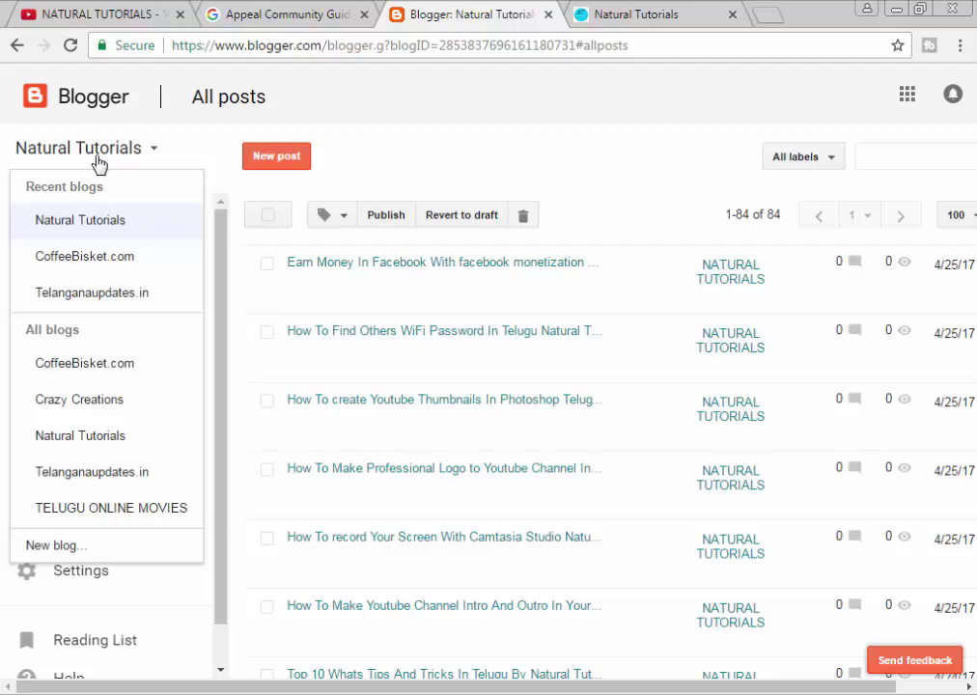
pyautogui.click(53, 547)
pyautogui.click(353, 184)
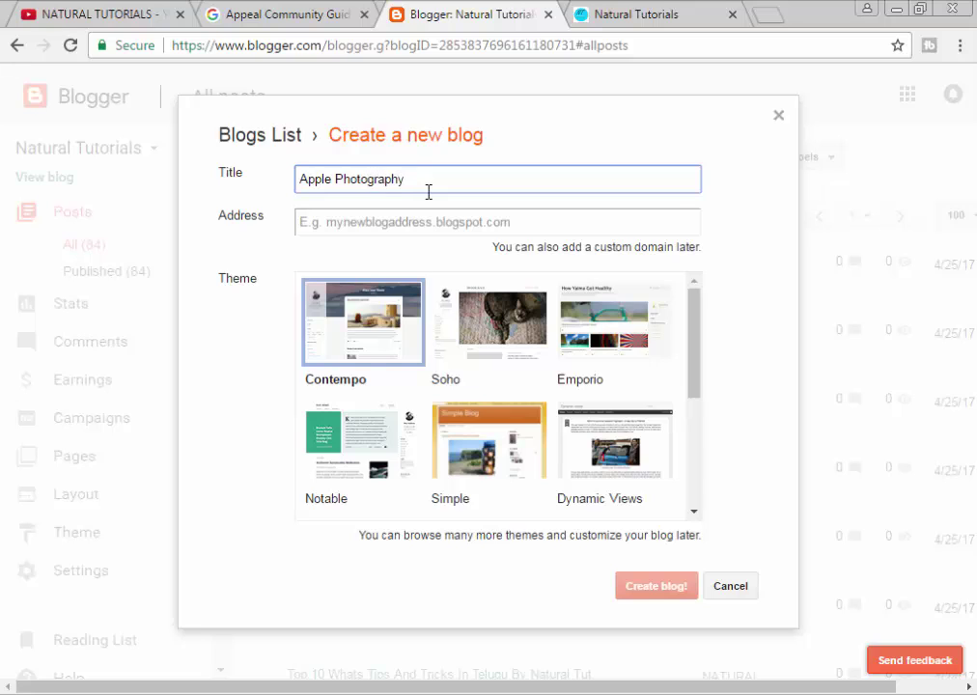
# Step: Set the new blog's address to ApplePhotography123.blogspot.com
pyautogui.click(403, 223)
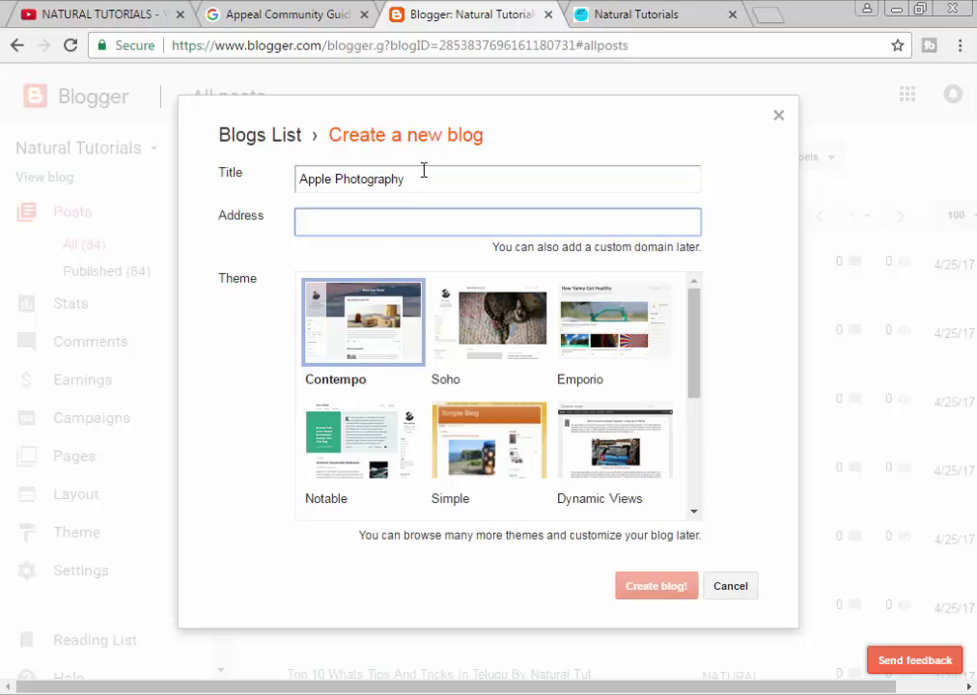
pyautogui.moveTo(423, 176); pyautogui.dragTo(242, 188)
pyautogui.hotkey('ctrl', 'c')
pyautogui.click(338, 227)
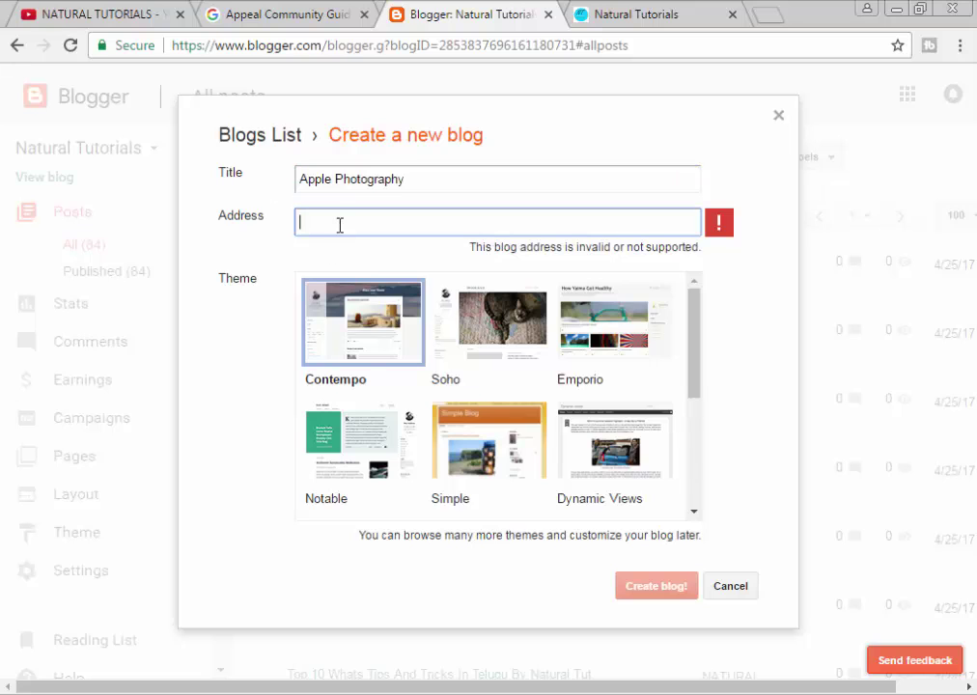
pyautogui.hotkey('ctrl', 'v')
pyautogui.press('BackSpace')
pyautogui.click(449, 262)
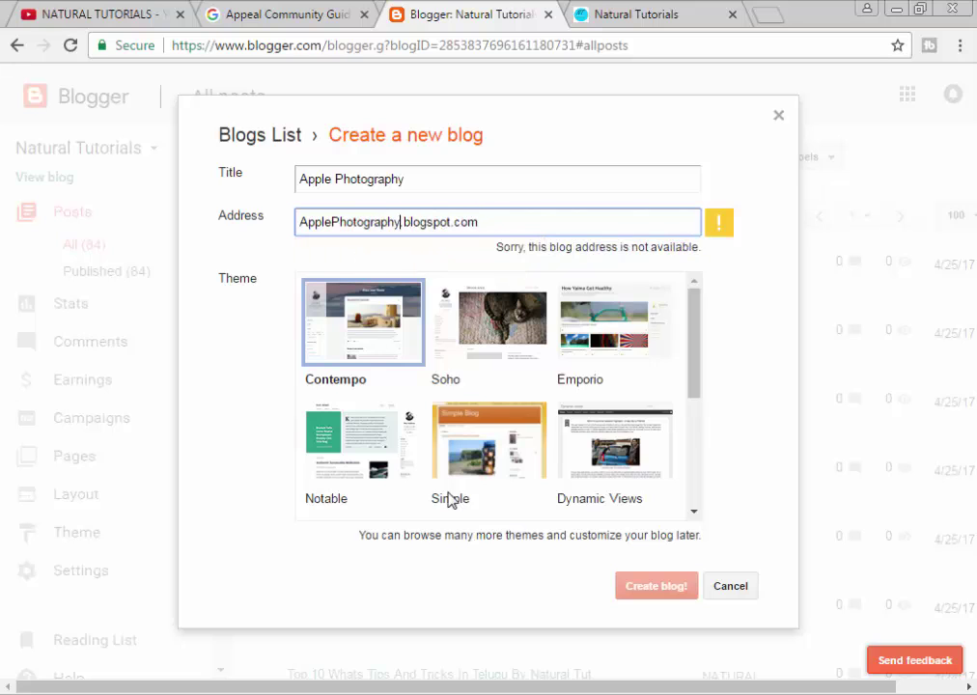
pyautogui.write('123')
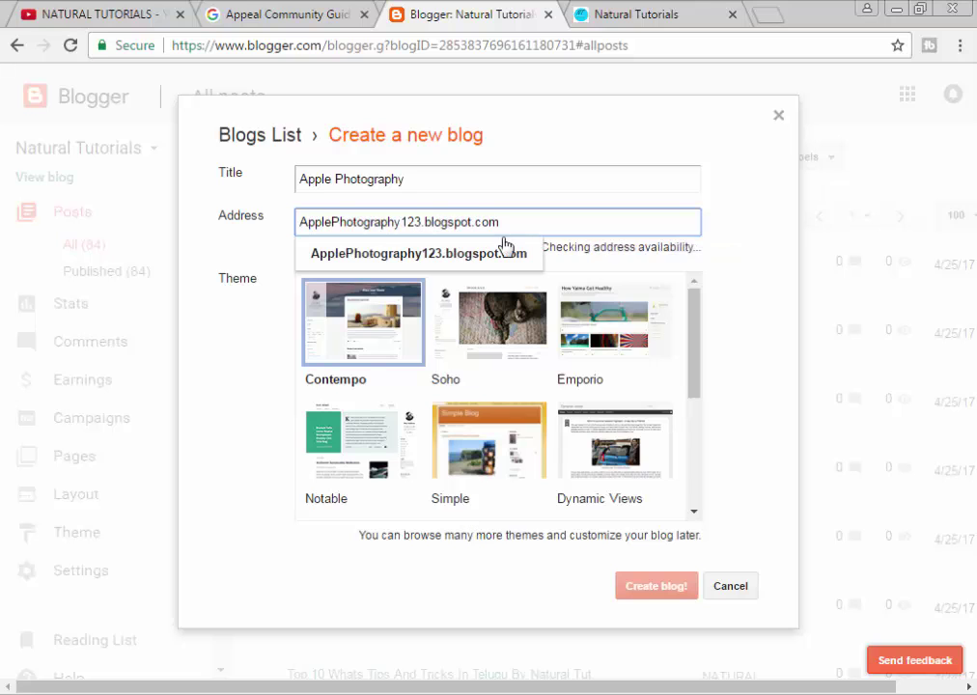
pyautogui.moveTo(550, 248); pyautogui.dragTo(735, 261)
pyautogui.click(735, 261)
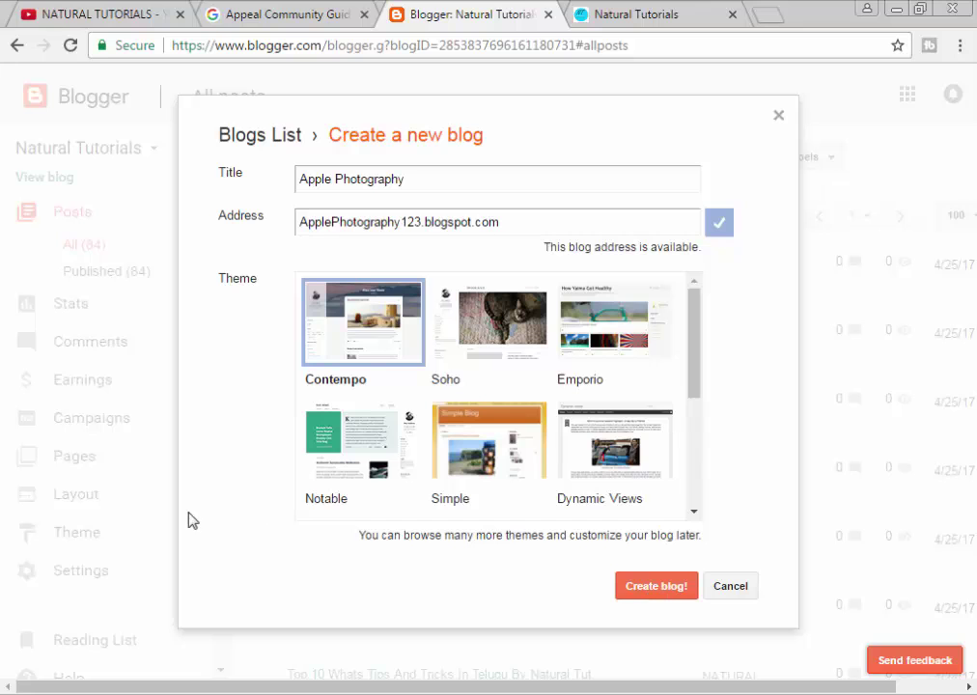
# Step: Choose the Picture Window theme for the new blog, and cancel the blog creation
pyautogui.scroll(-3, 497, 358)
pyautogui.scroll(3, 327, 375)
pyautogui.scroll(-3, 364, 391)
pyautogui.click(372, 333)
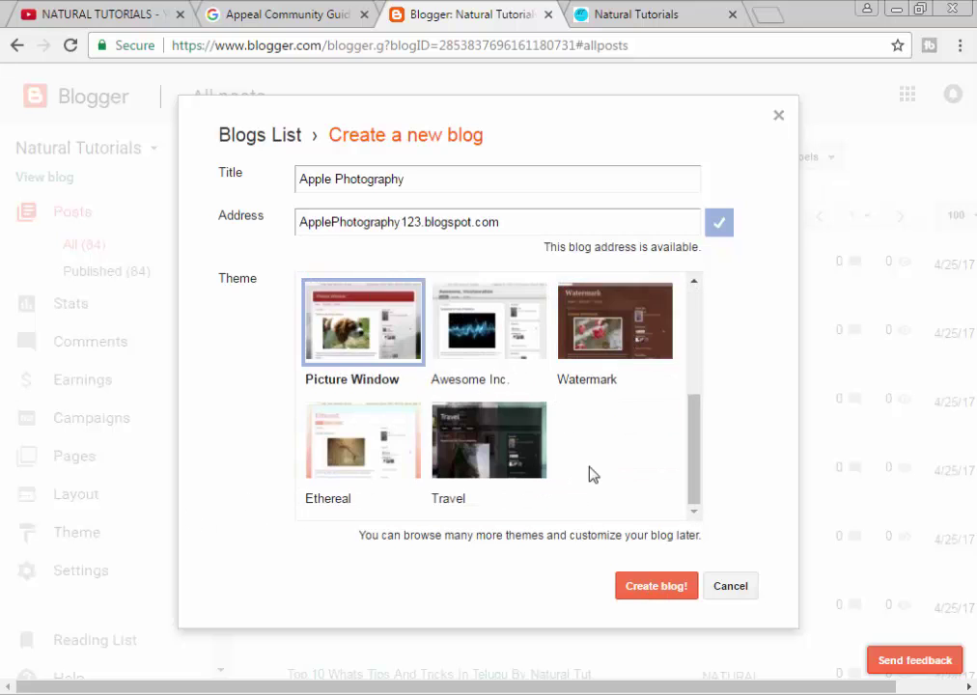
pyautogui.click(726, 588)
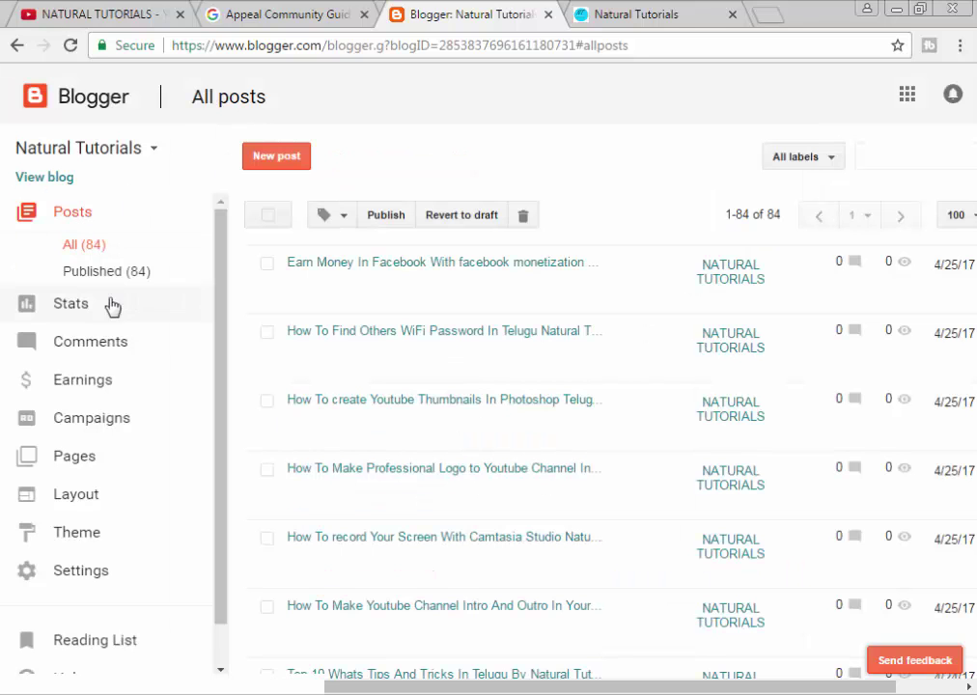
# Step: Switch to the Telanganaupdates.in blog and start a new post titled "New Post"
pyautogui.click(126, 147)
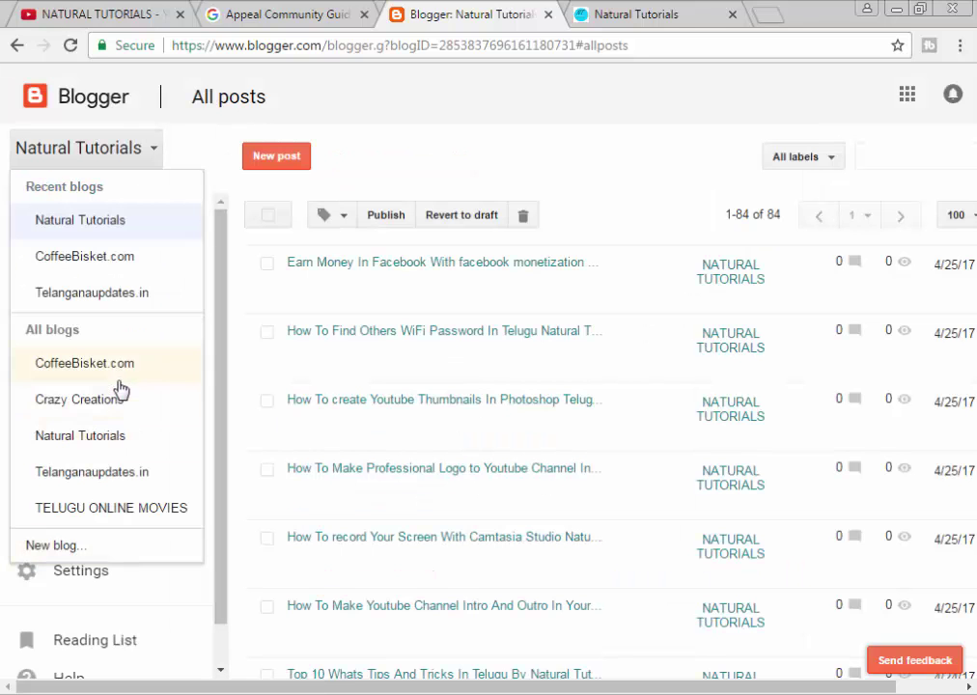
pyautogui.click(101, 472)
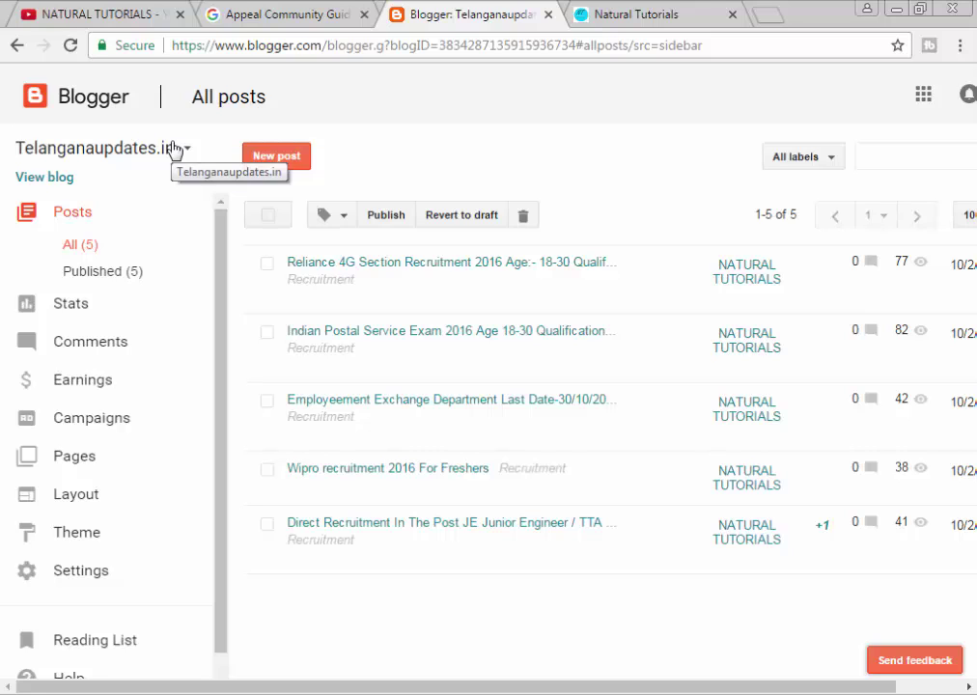
pyautogui.click(278, 160)
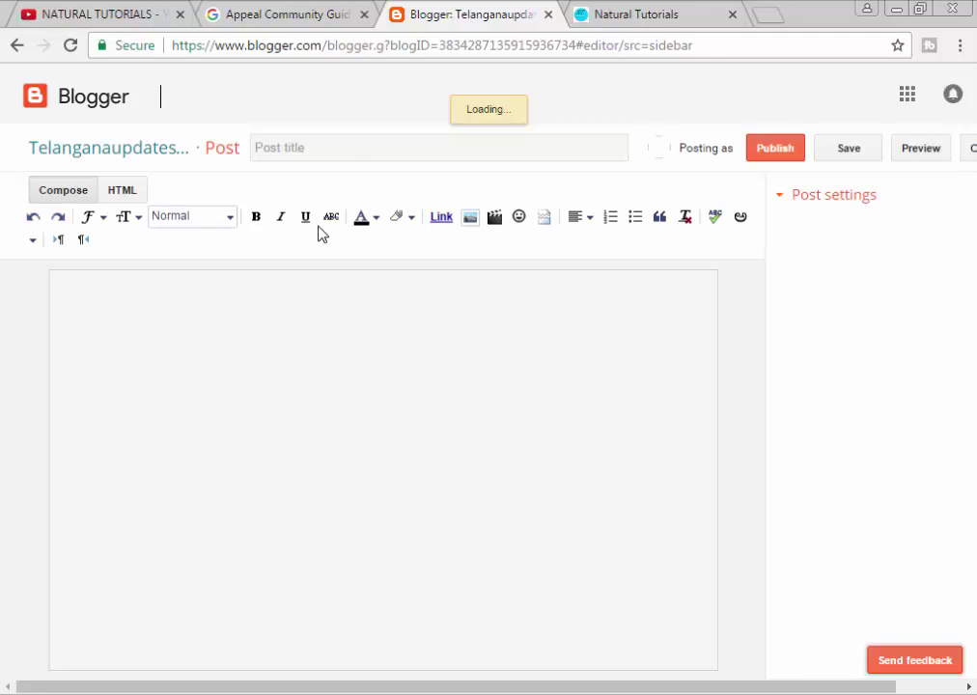
pyautogui.click(367, 151)
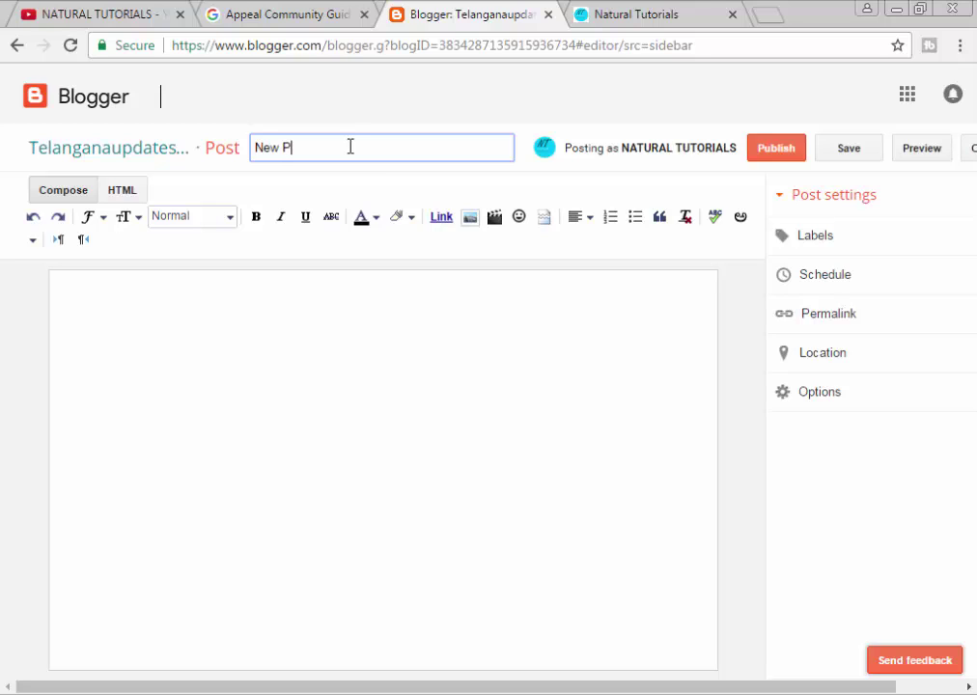
pyautogui.write('New Post')
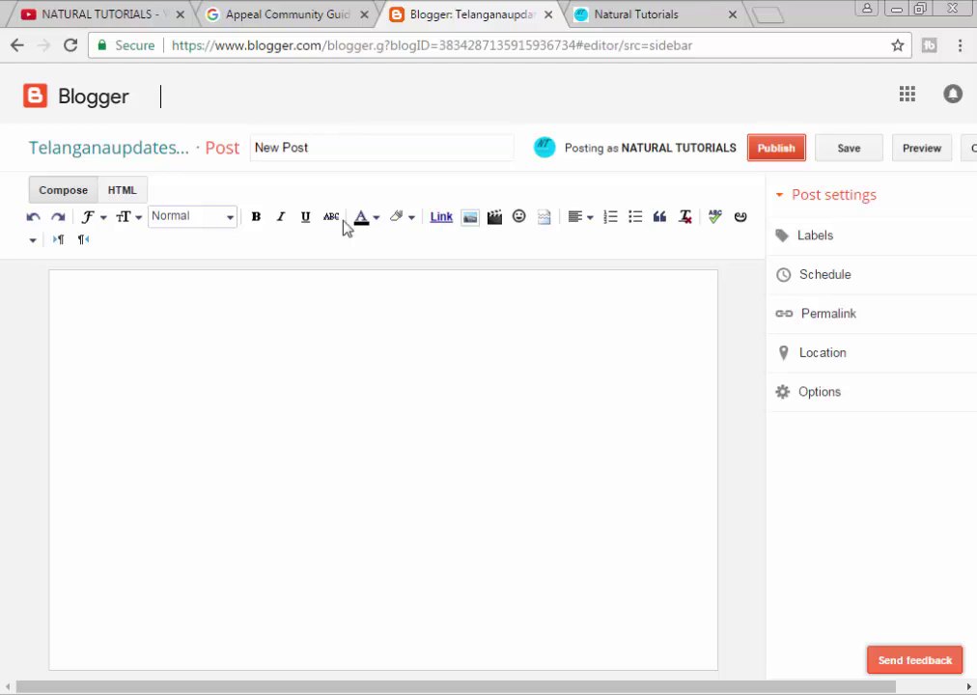
# Step: Write "hello i am" followed by the author's name as the post body, and publish it without sharing on Google+
pyautogui.click(262, 445)
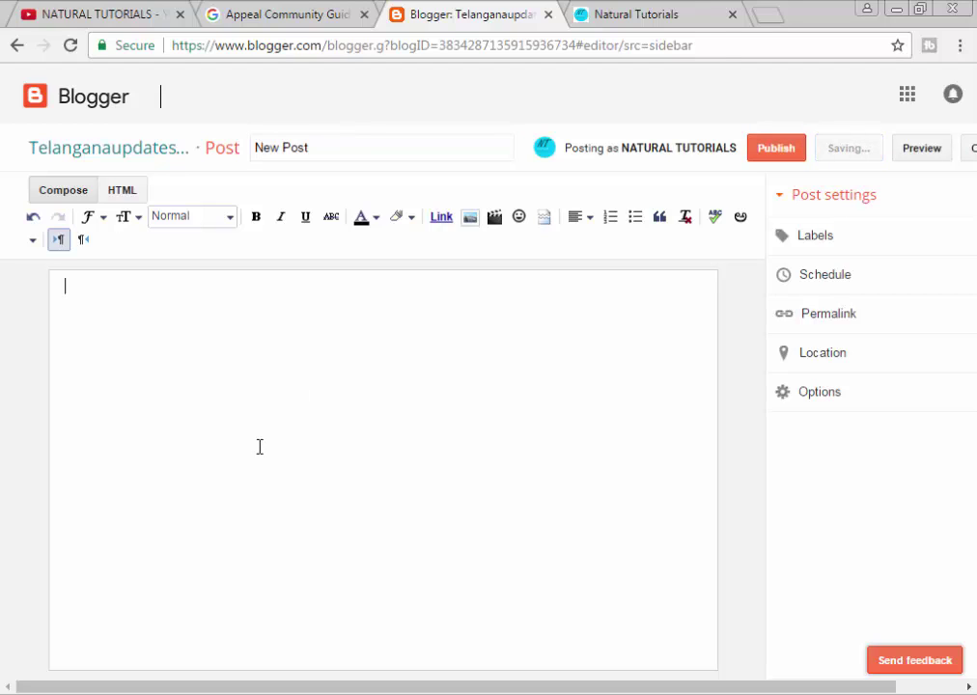
pyautogui.write('hello i am Ni')
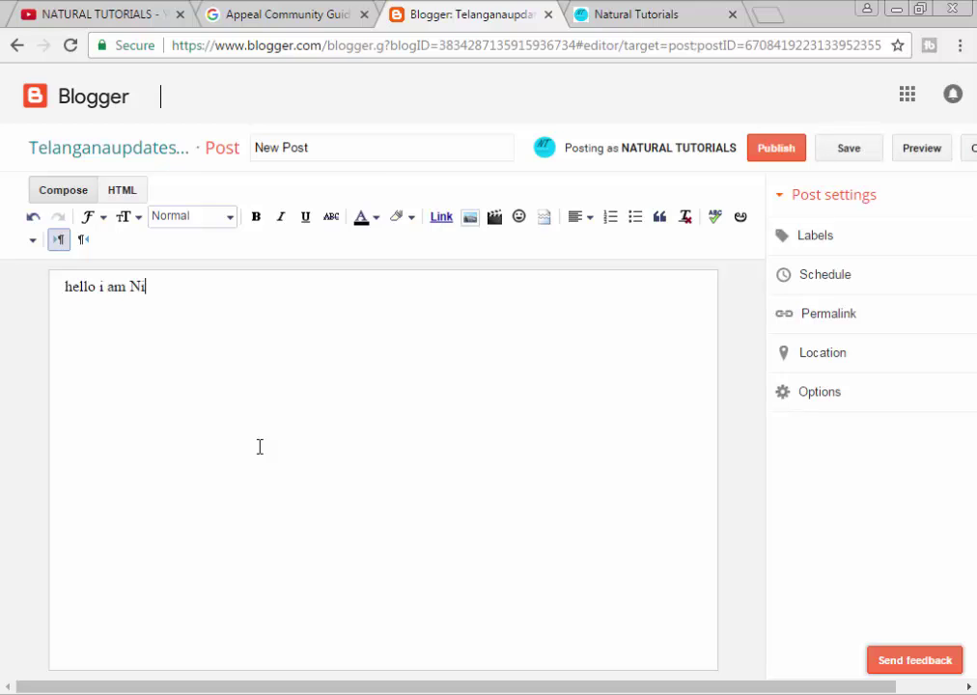
pyautogui.write('khil babu')
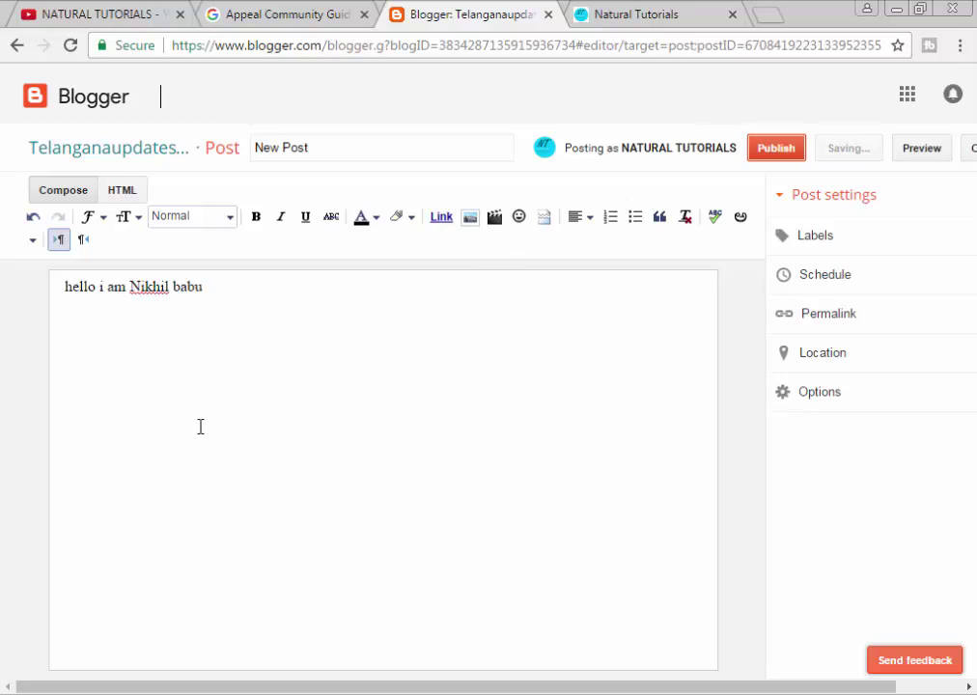
pyautogui.click(776, 148)
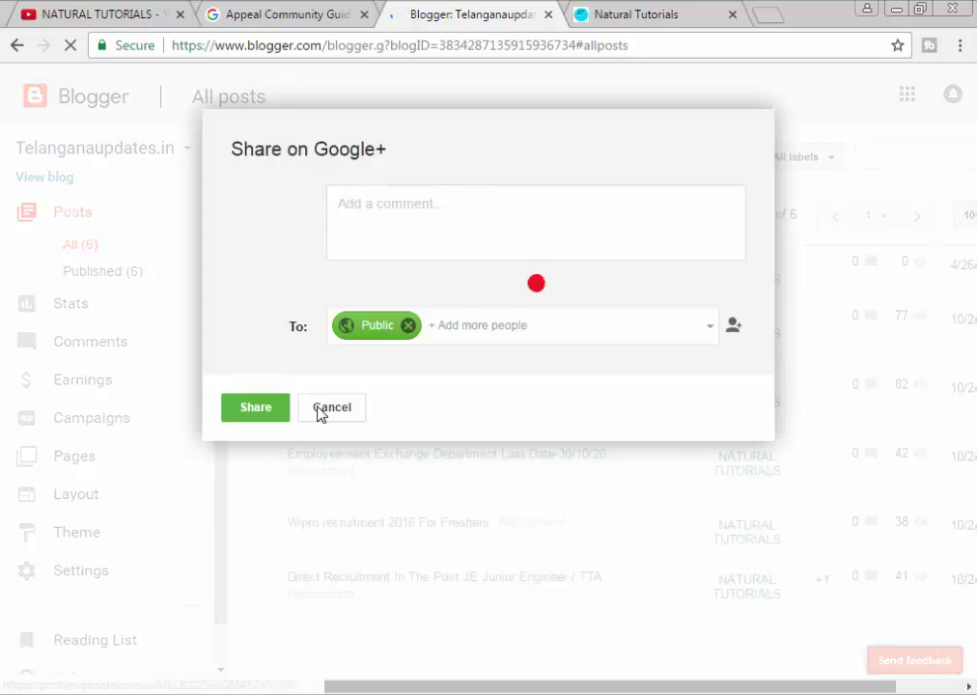
pyautogui.click(320, 410)
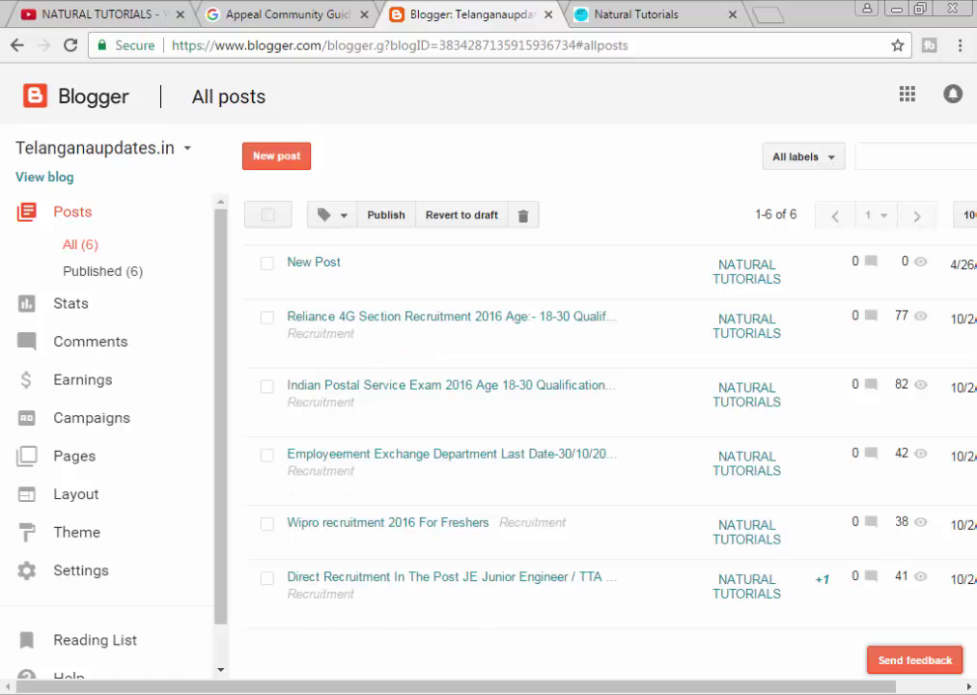
pyautogui.moveTo(607, 686); pyautogui.dragTo(790, 694)
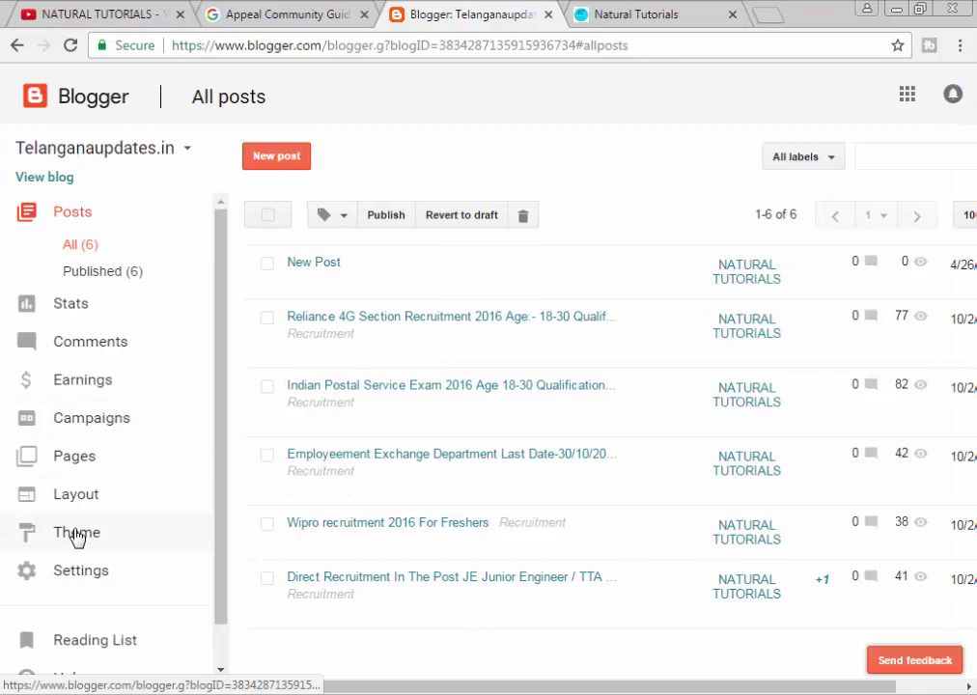
# Step: View the blog's Theme page and open its Layout page
pyautogui.click(100, 554)
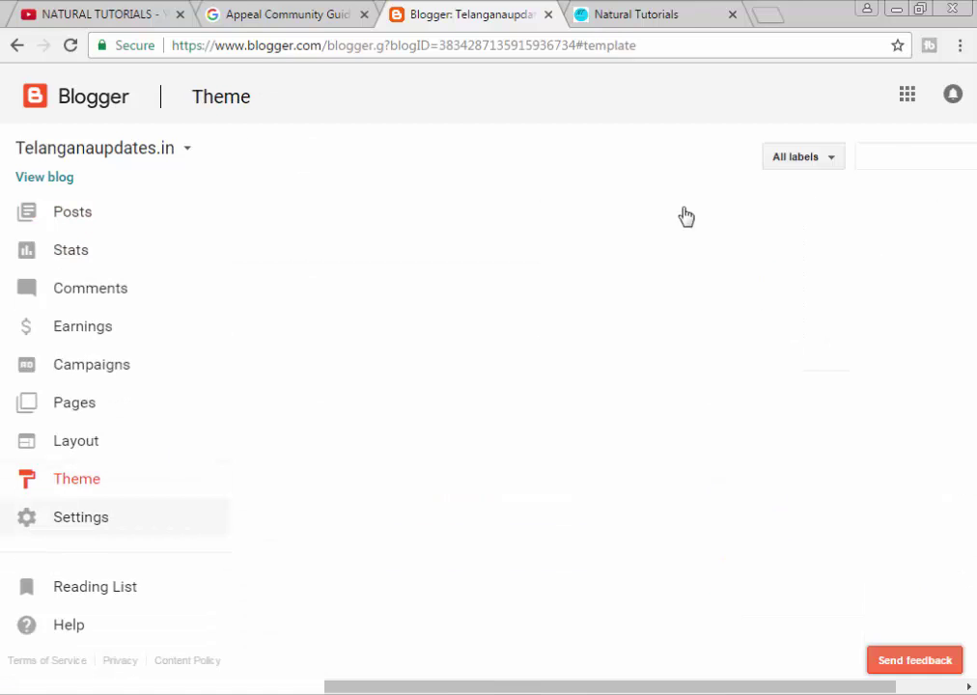
pyautogui.click(131, 445)
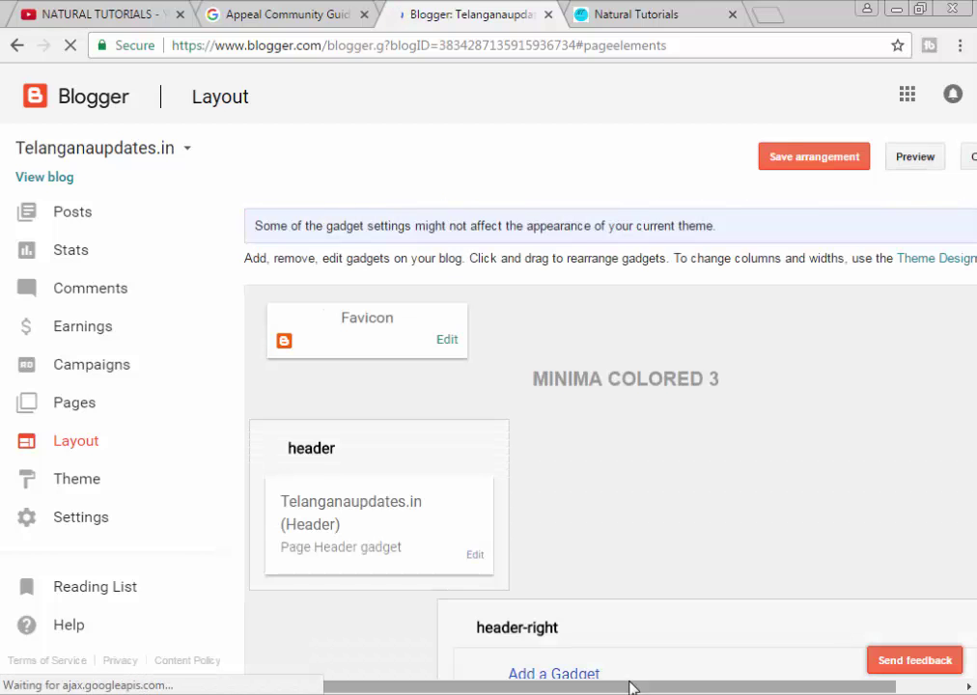
pyautogui.moveTo(625, 690); pyautogui.dragTo(742, 688)
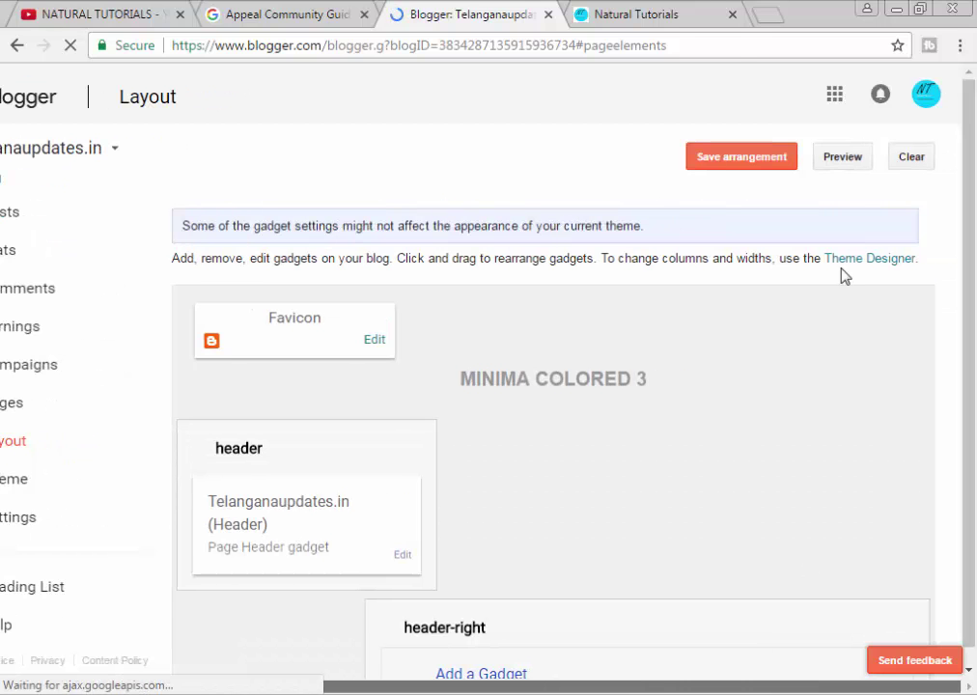
# Step: Preview the blog with its current layout, look through the posts on the homepage, and close the preview
pyautogui.click(847, 162)
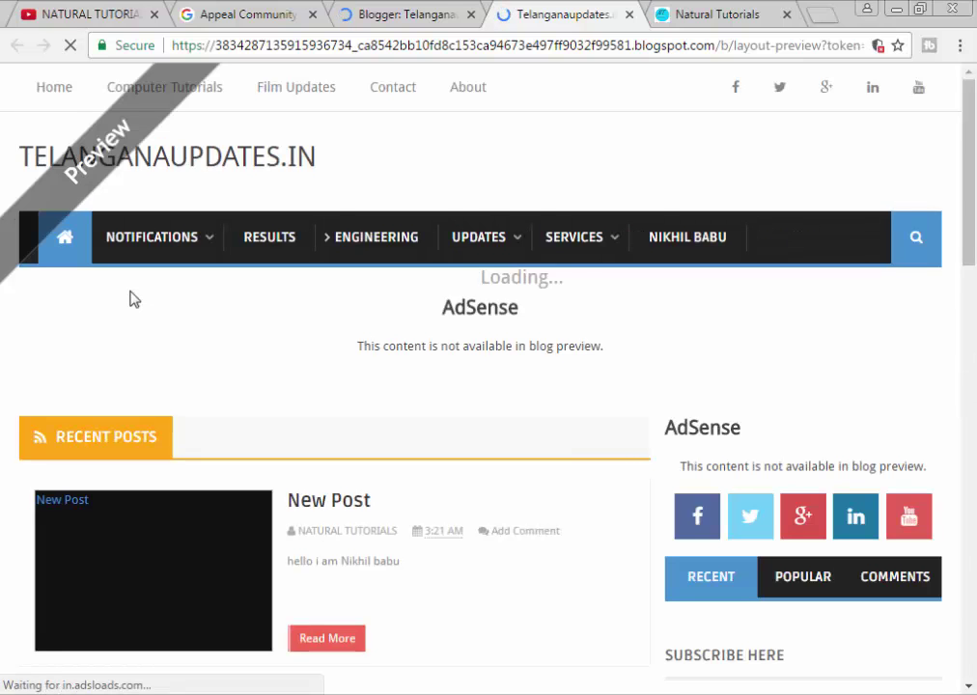
pyautogui.scroll(-1, 331, 422)
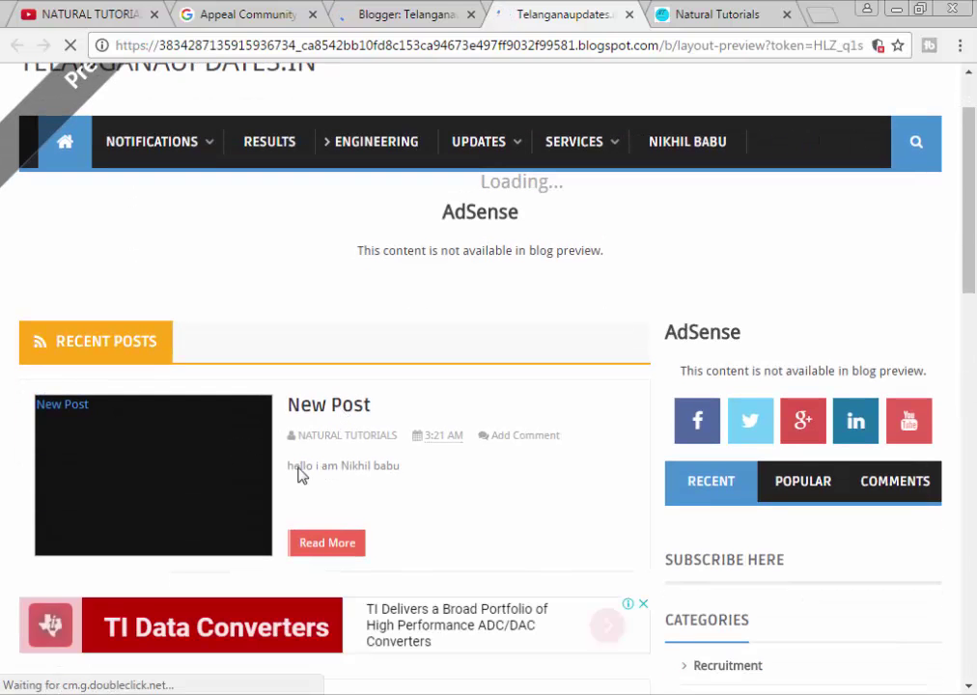
pyautogui.scroll(-2, 92, 454)
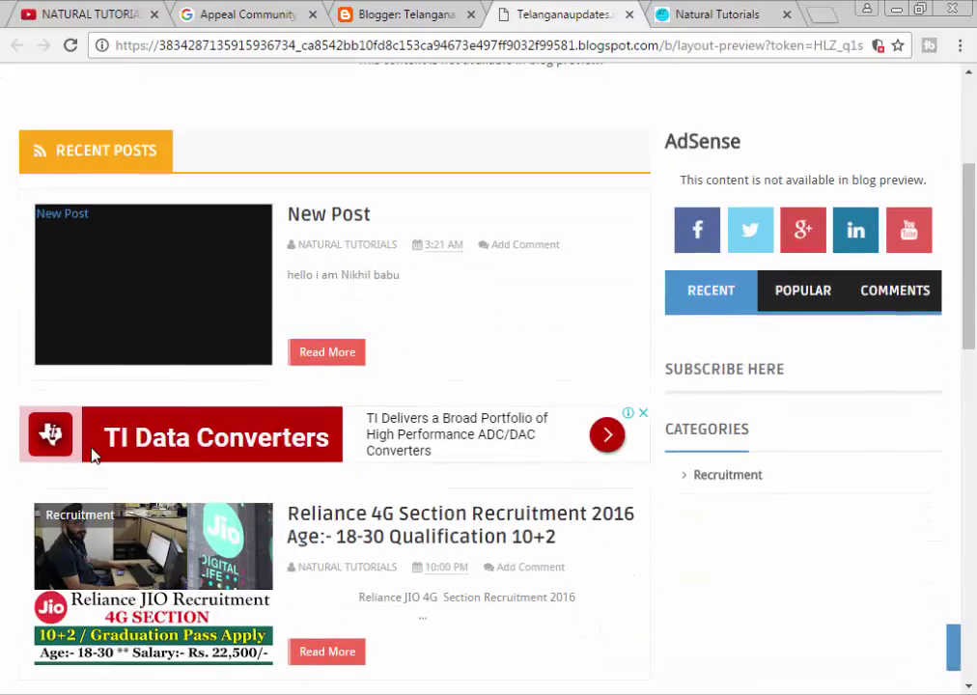
pyautogui.scroll(-8, 106, 323)
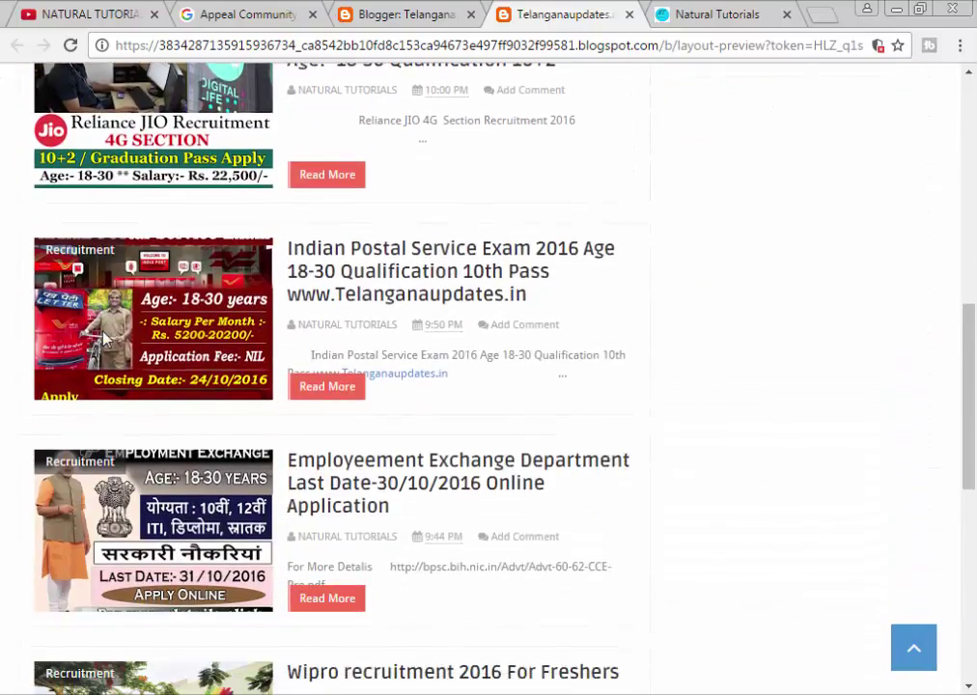
pyautogui.scroll(8, 105, 339)
pyautogui.scroll(-6, 146, 461)
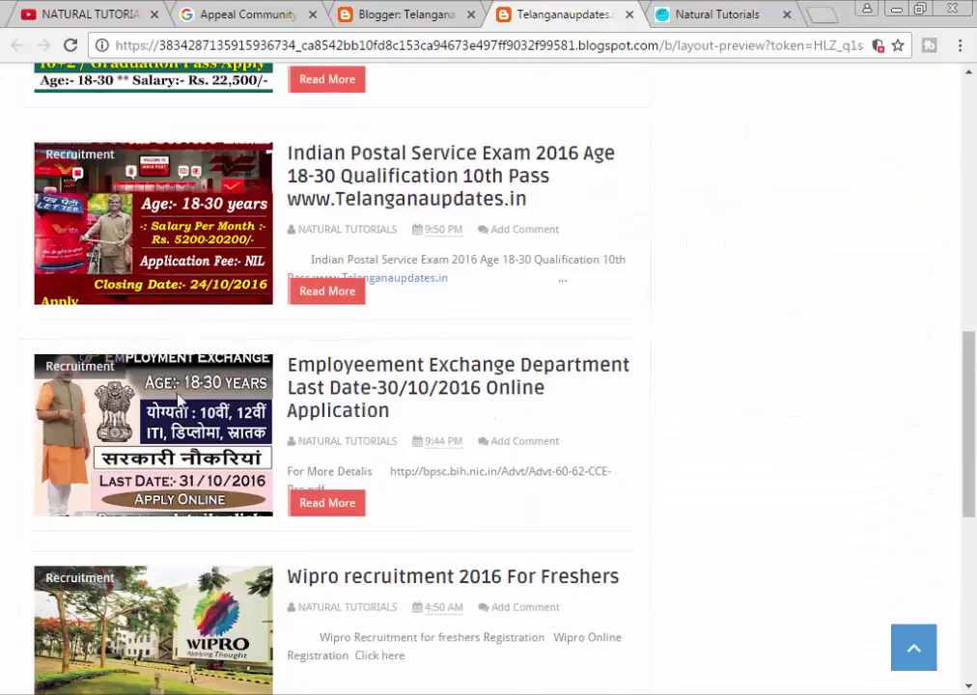
pyautogui.scroll(8, 194, 551)
pyautogui.scroll(1, 193, 555)
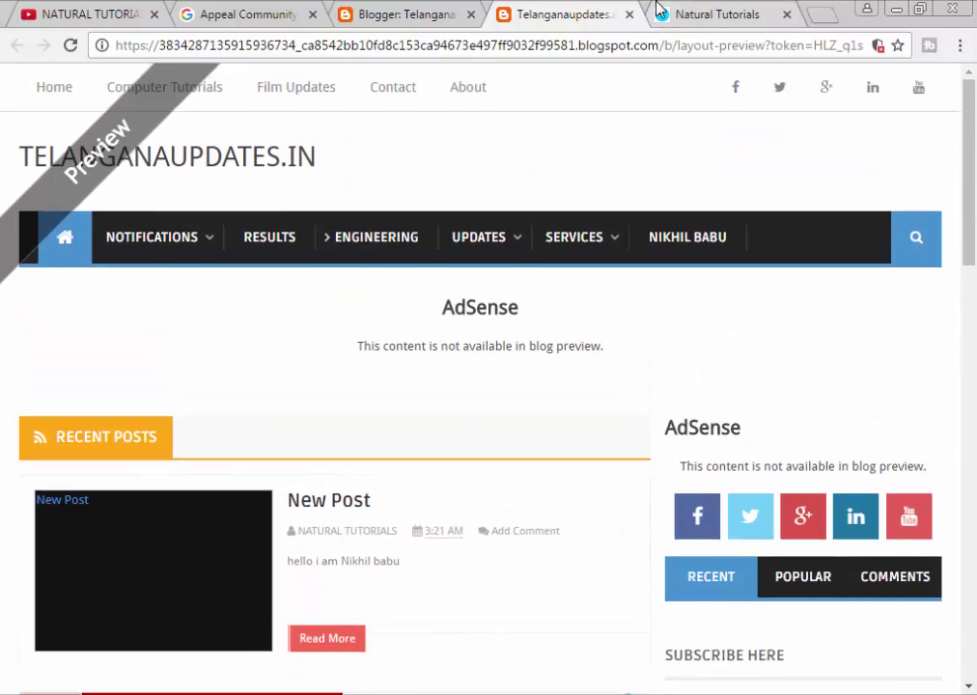
pyautogui.click(630, 14)
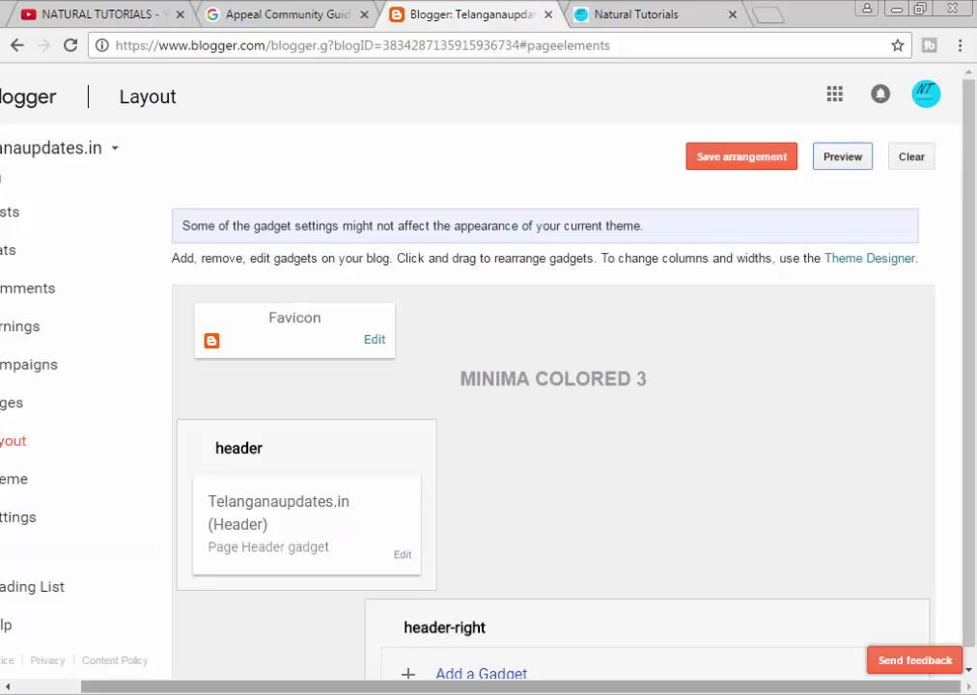
pyautogui.moveTo(628, 691); pyautogui.dragTo(202, 676)
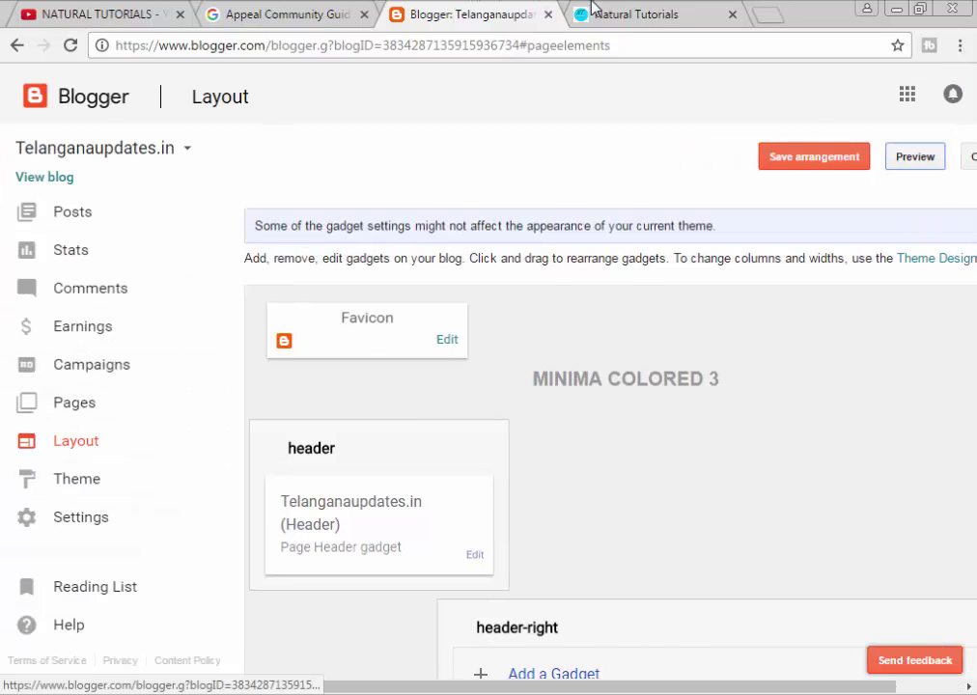
# Step: Switch to the Natural Tutorials website and look through the tutorial posts on its homepage
pyautogui.click(645, 11)
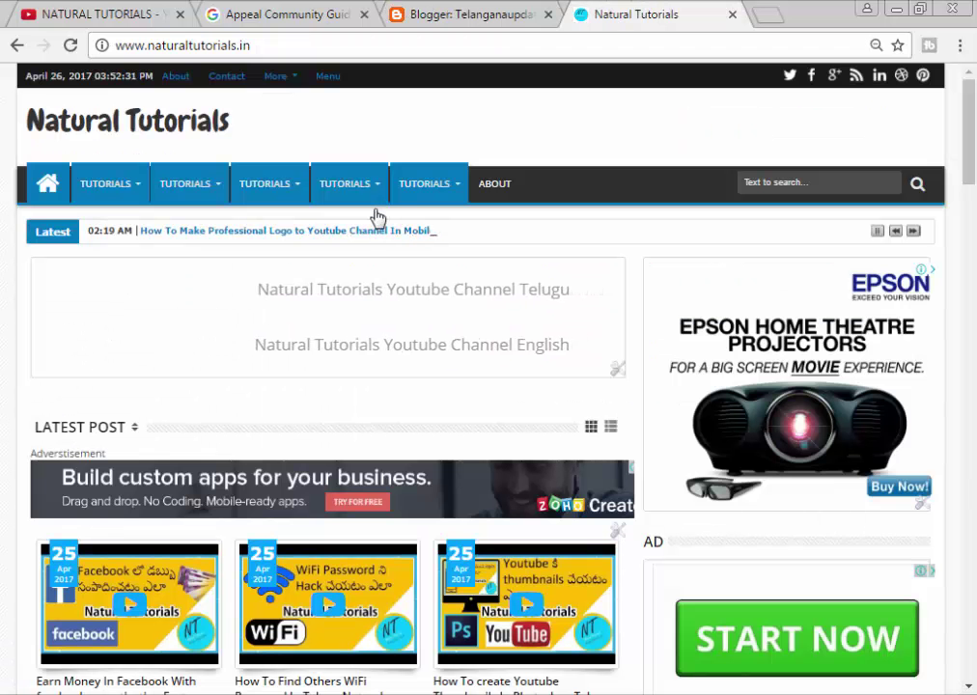
pyautogui.scroll(-7, 31, 528)
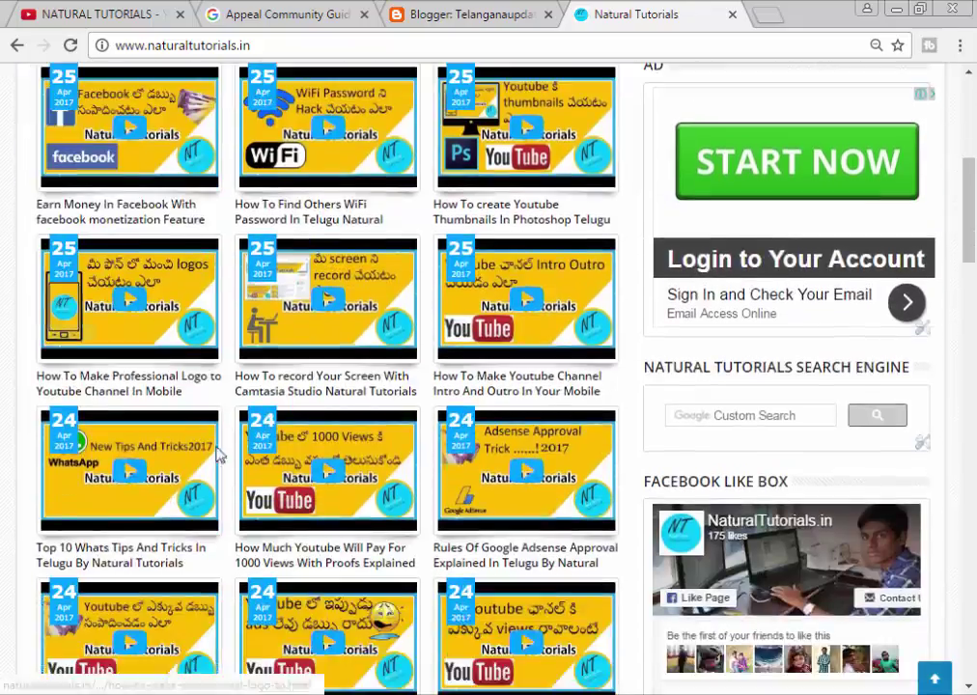
pyautogui.scroll(-18, 379, 317)
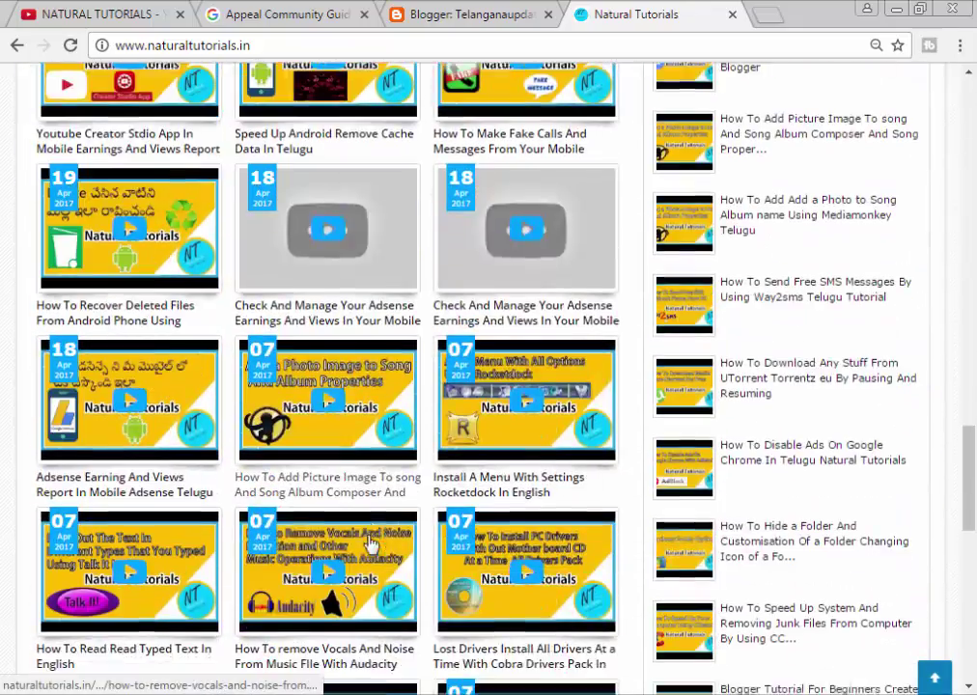
pyautogui.scroll(-5, 390, 593)
pyautogui.scroll(20, 390, 593)
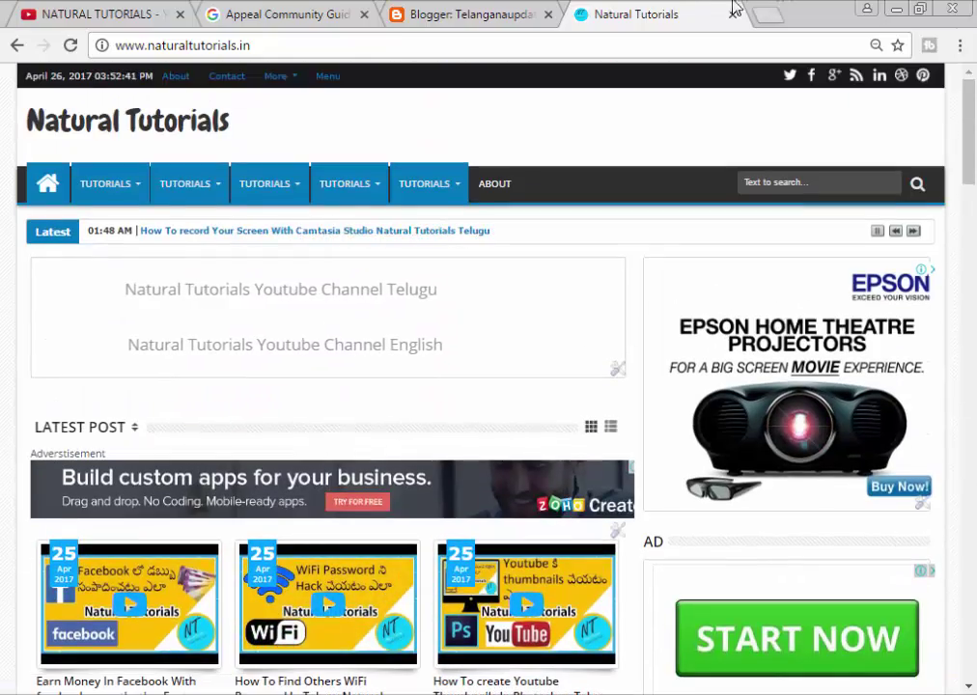
# Step: Return to the Telanganaupdates.in blog in Blogger and delete the post titled "New Post" from its posts list
pyautogui.click(476, 12)
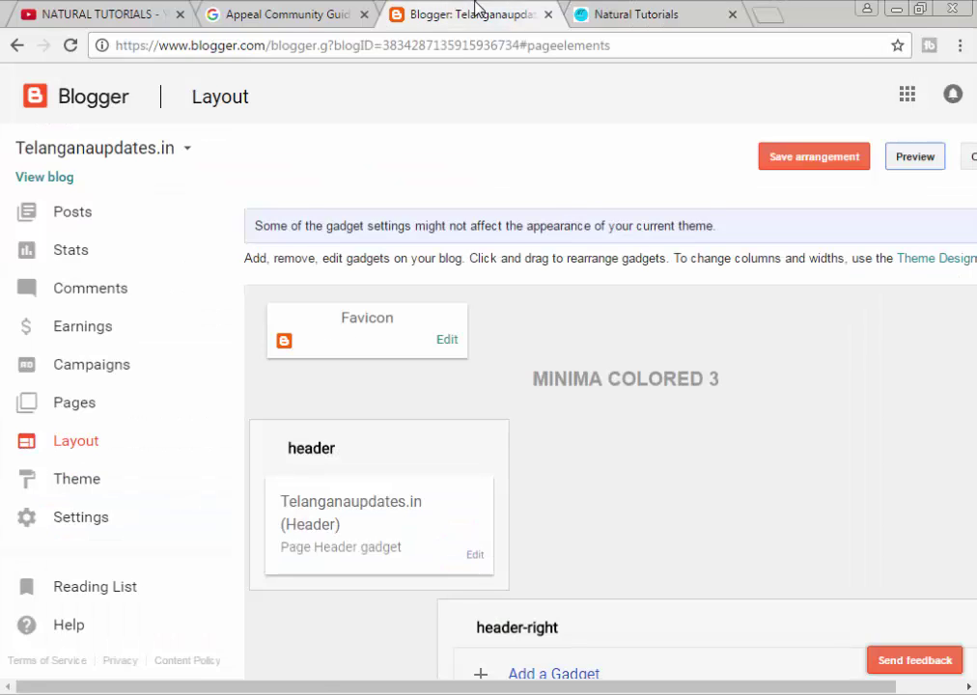
pyautogui.click(108, 224)
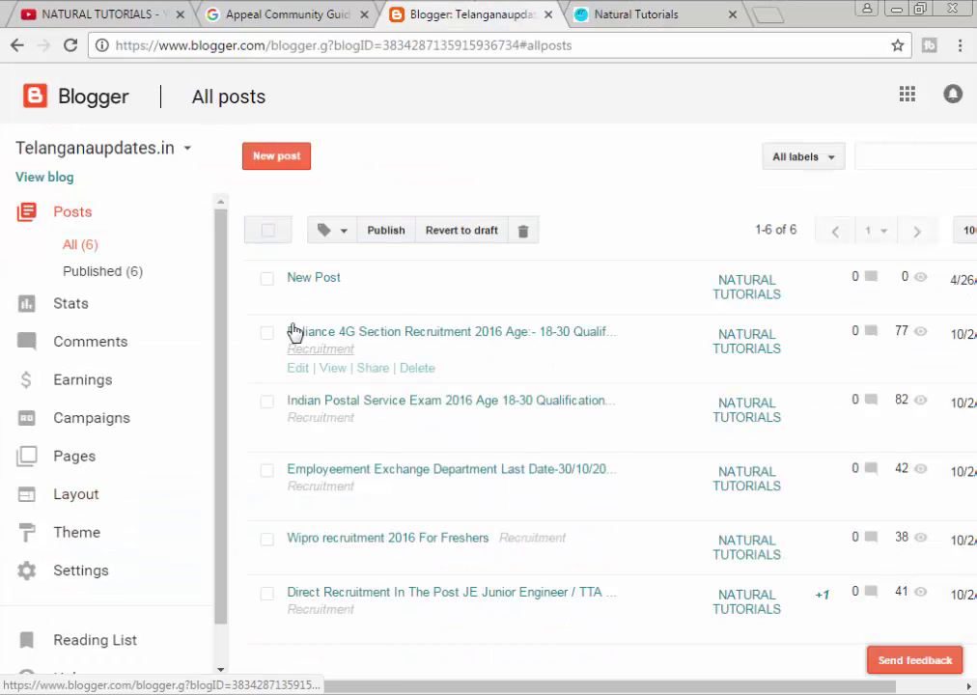
pyautogui.click(267, 280)
pyautogui.click(525, 244)
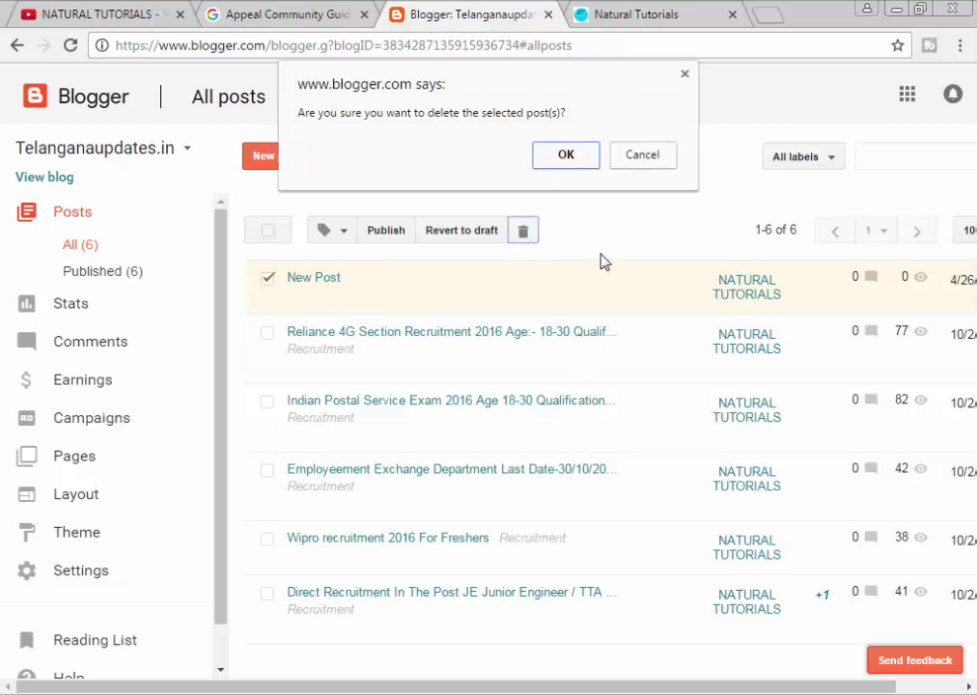
pyautogui.click(575, 164)
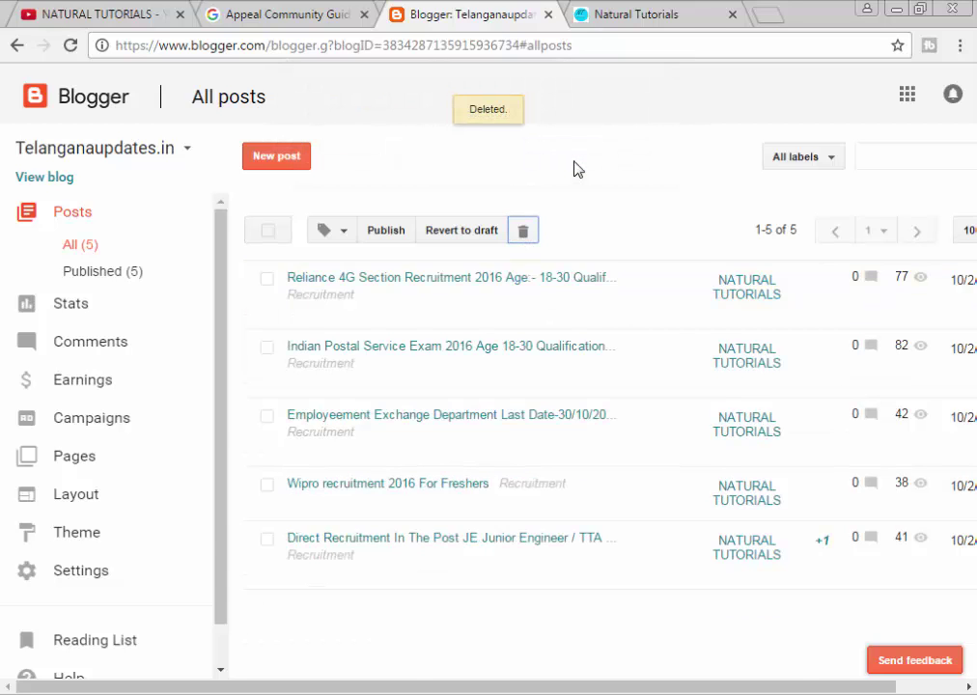
# Step: Close the Natural Tutorials website and the Appeal Community page, keeping Blogger open
pyautogui.click(596, 15)
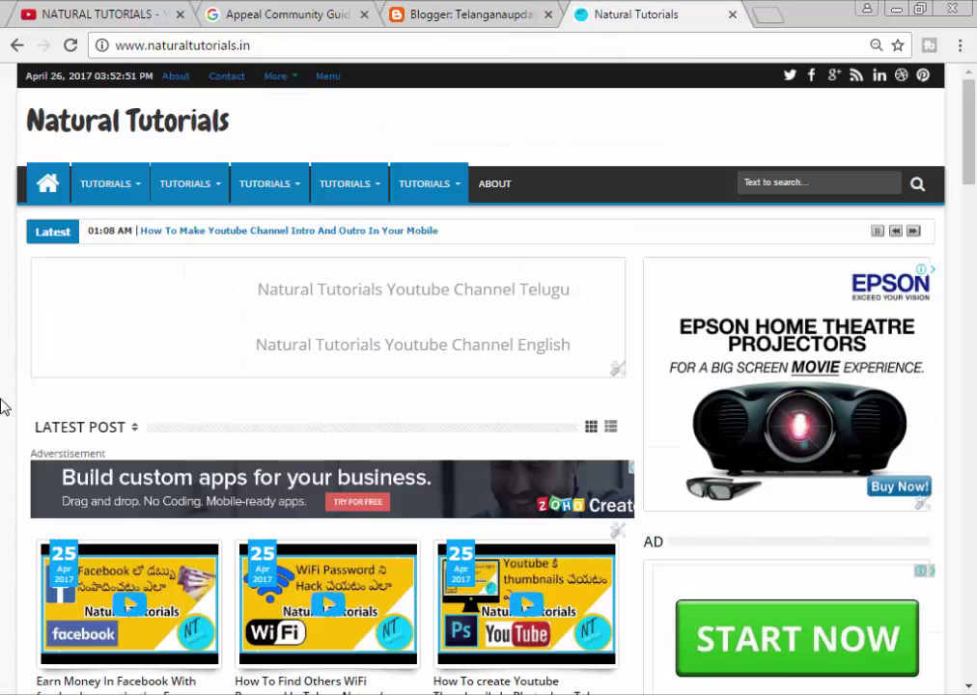
pyautogui.hotkey('ctrl', 'w')
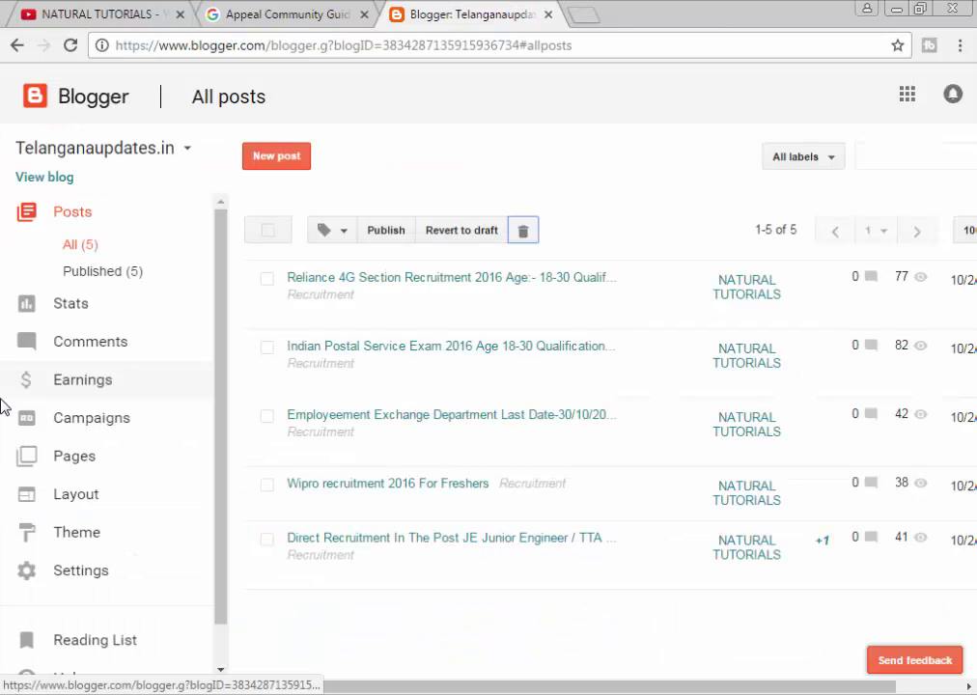
pyautogui.click(364, 16)
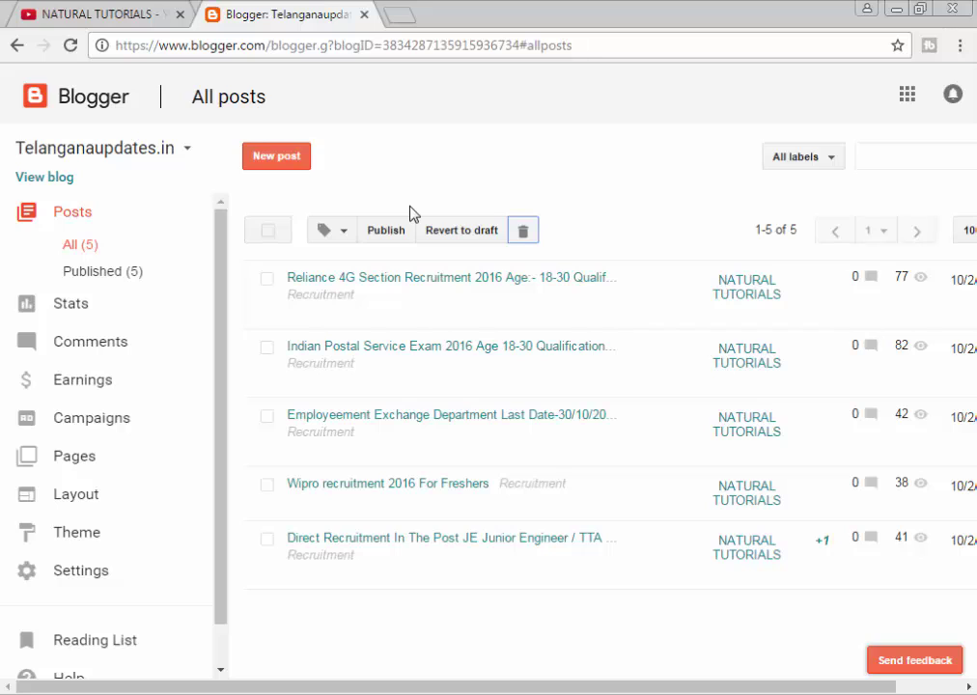